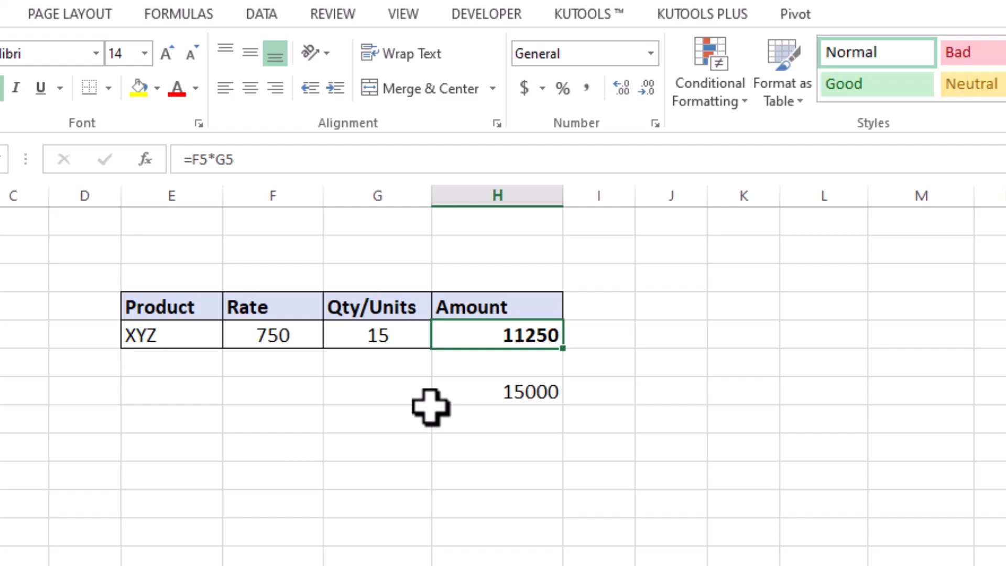
Step: Run Goal Seek to bring the Amount in H5 to 15000 by changing the Qty/Units in G5, and discard the solution
left_click(365, 338)
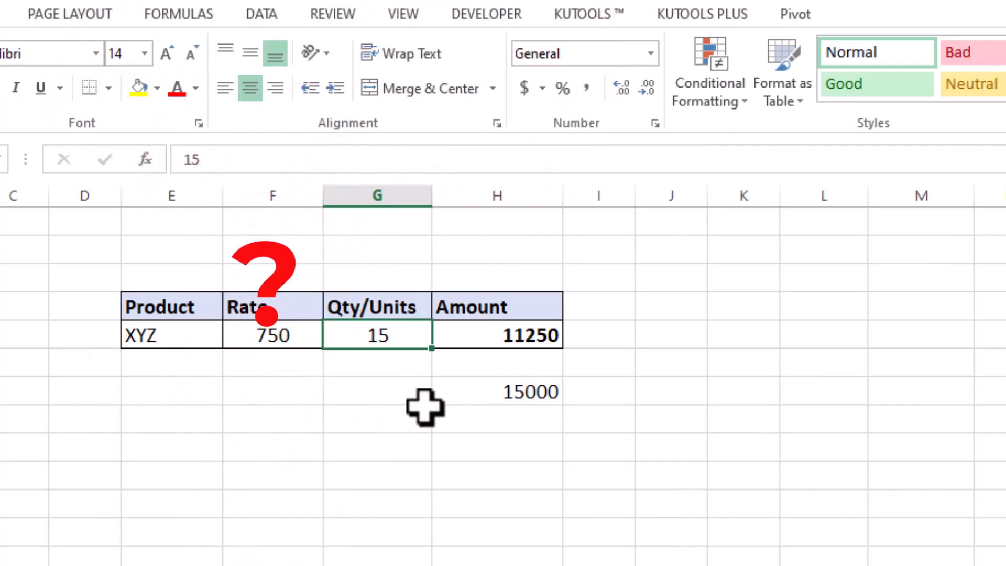
left_click(269, 339)
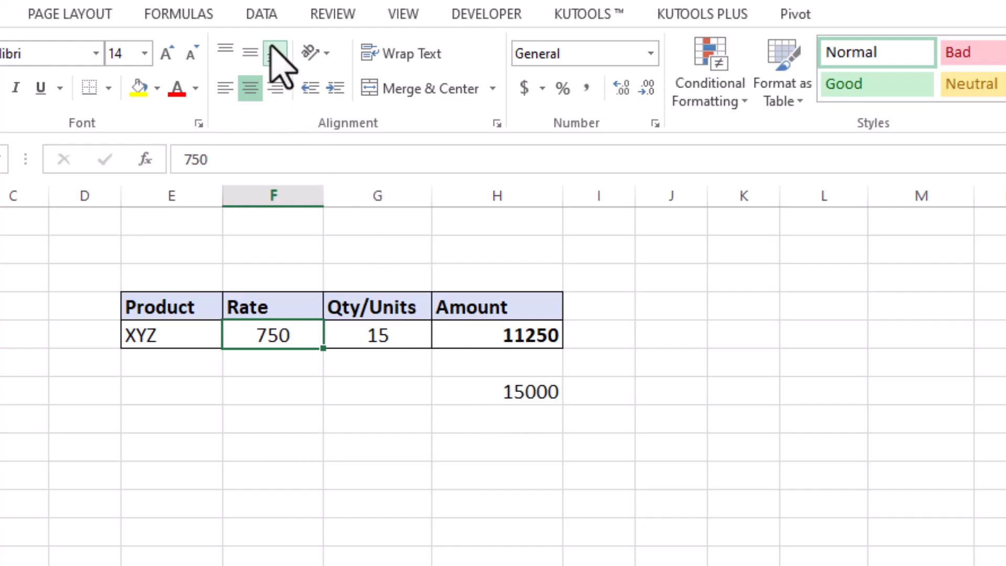
left_click(264, 12)
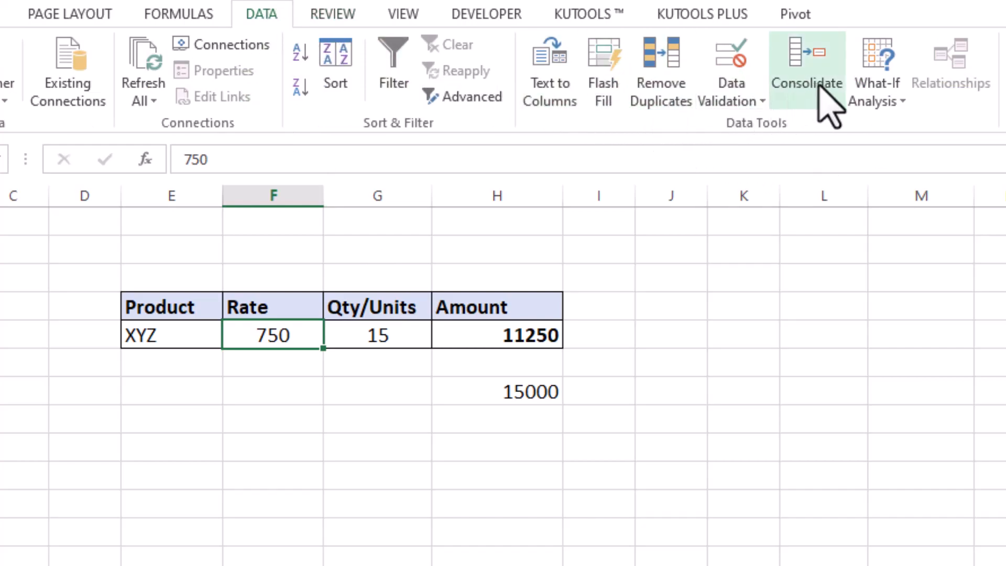
left_click(901, 102)
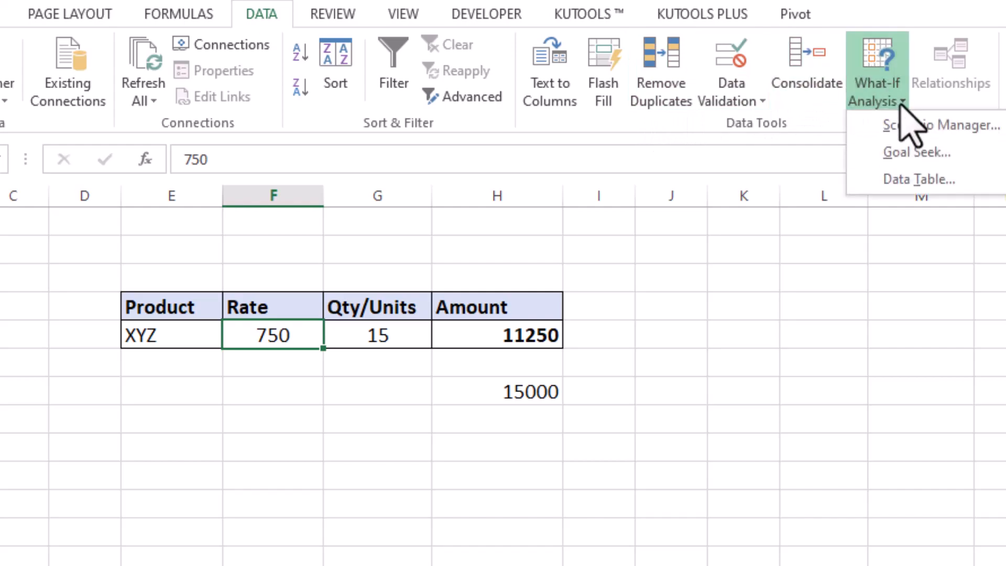
left_click(922, 153)
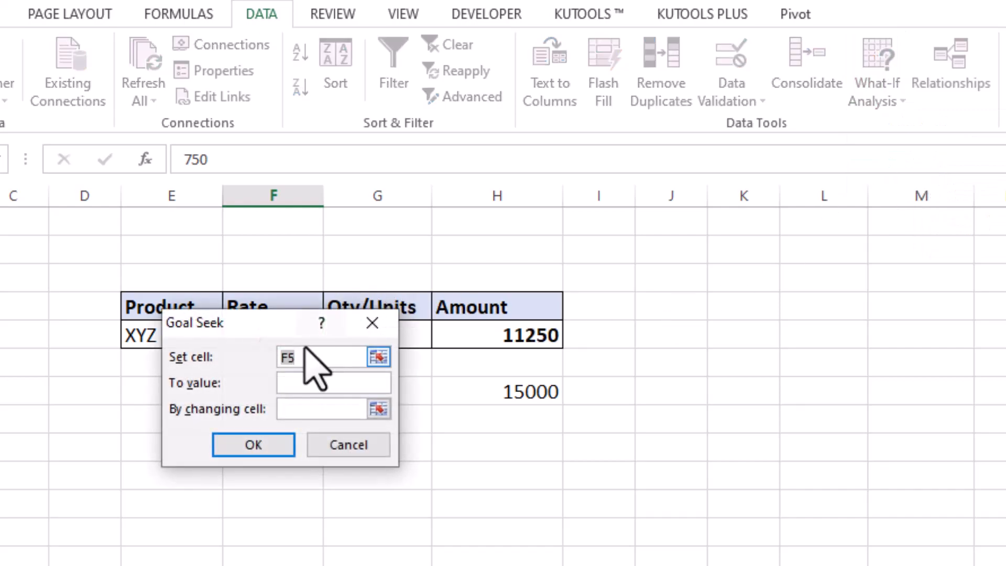
left_click_drag(261, 331, 721, 248)
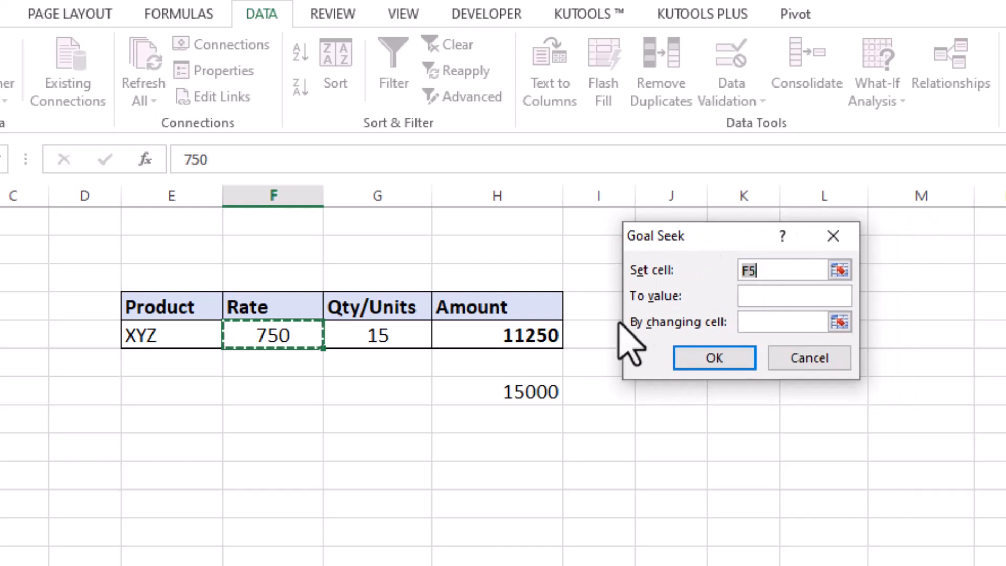
left_click(525, 335)
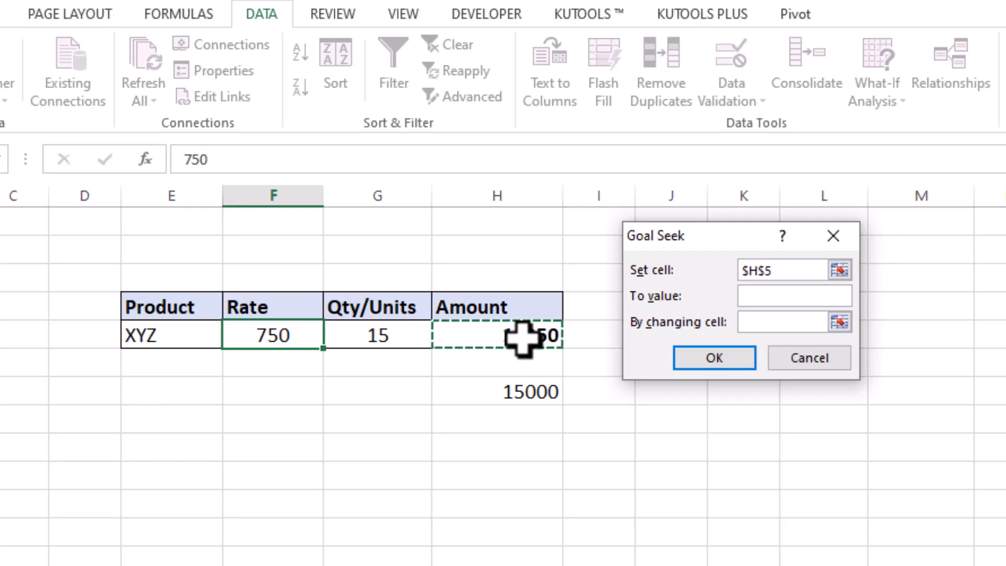
left_click(768, 297)
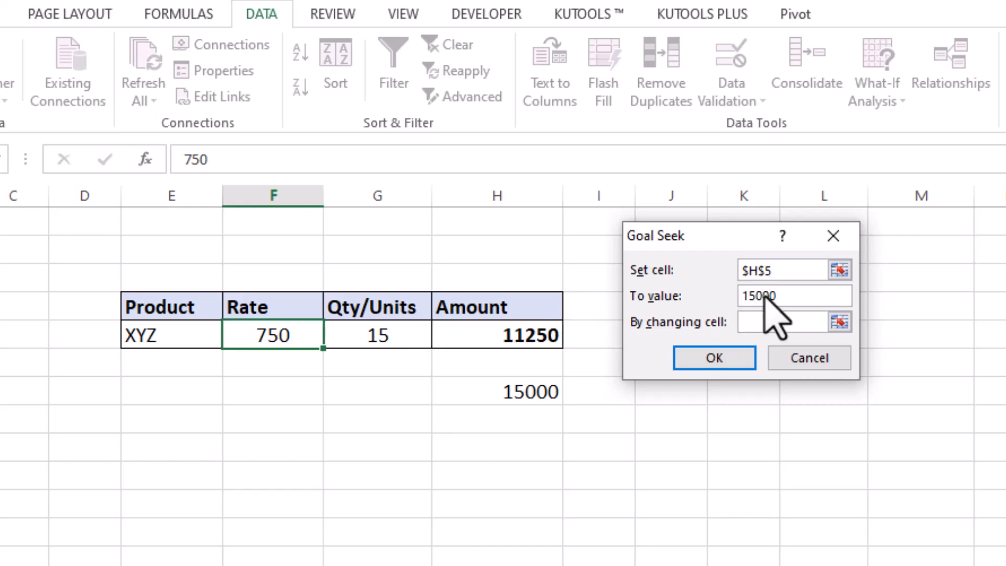
left_click(774, 323)
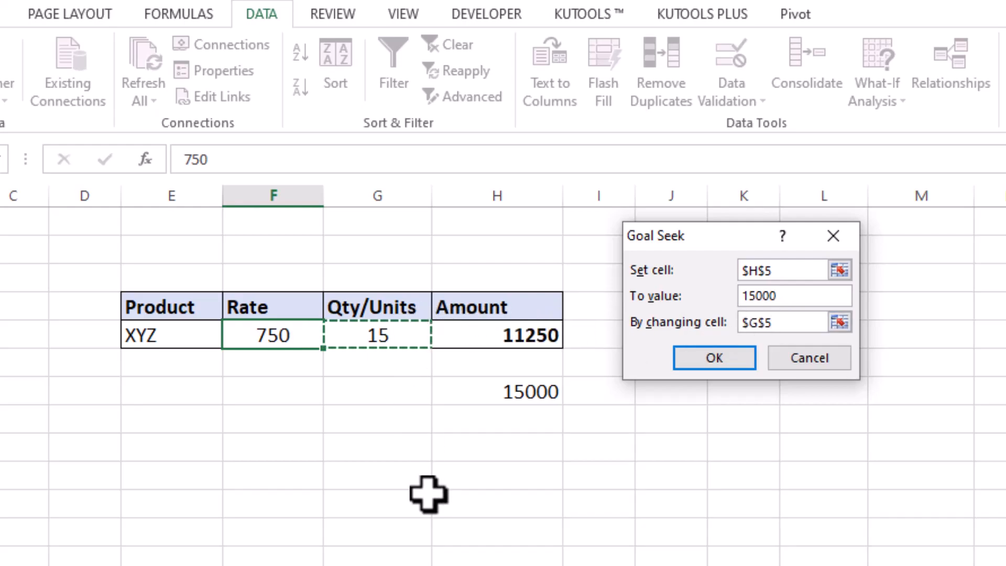
left_click(708, 356)
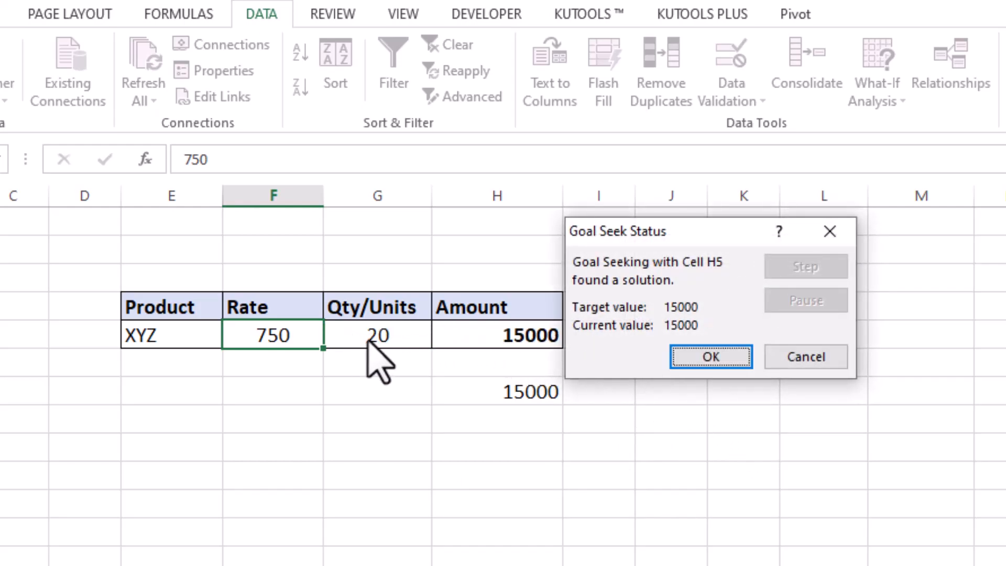
left_click(810, 359)
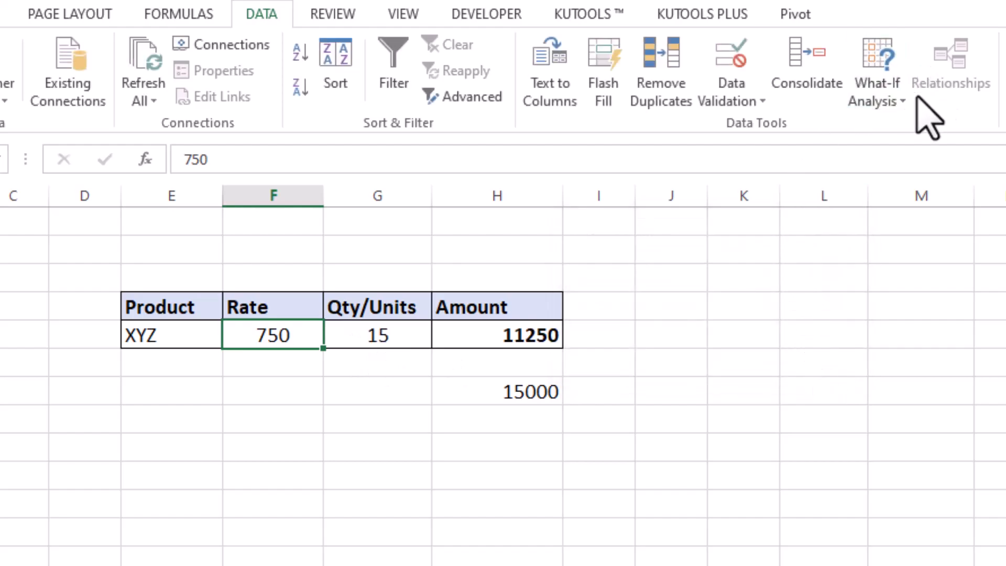
Step: Run Goal Seek to bring the Amount in H5 to 15000 by changing the Rate in F5, and discard the solution
left_click(886, 100)
left_click(907, 151)
left_click(512, 340)
left_click(764, 291)
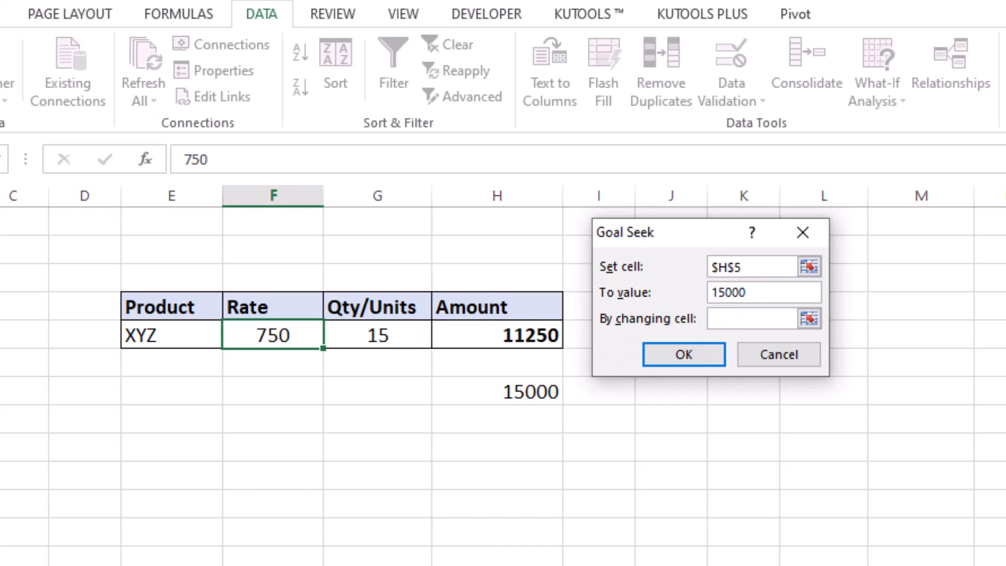
left_click(742, 320)
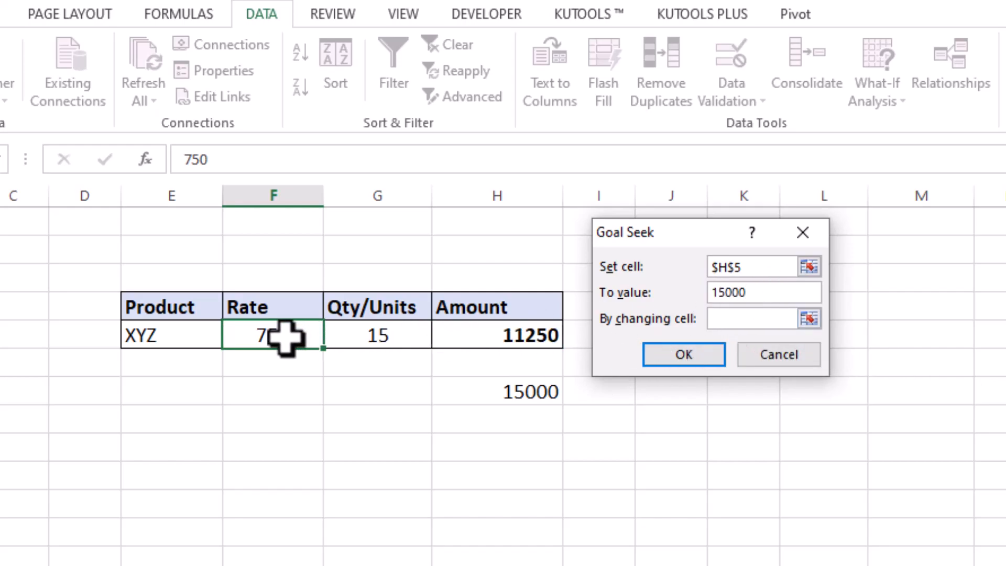
left_click(287, 338)
left_click(685, 361)
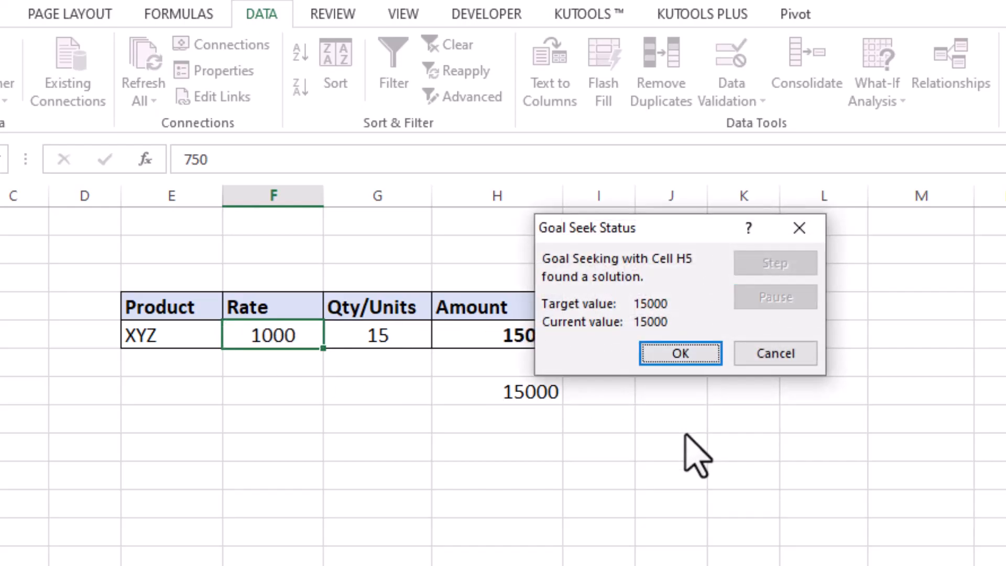
left_click_drag(659, 236, 717, 234)
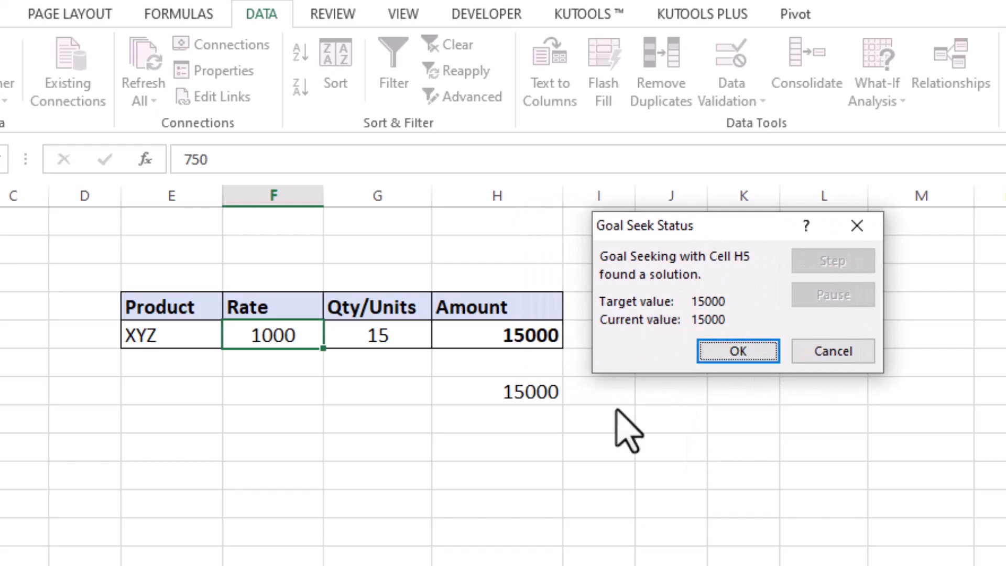
left_click(833, 350)
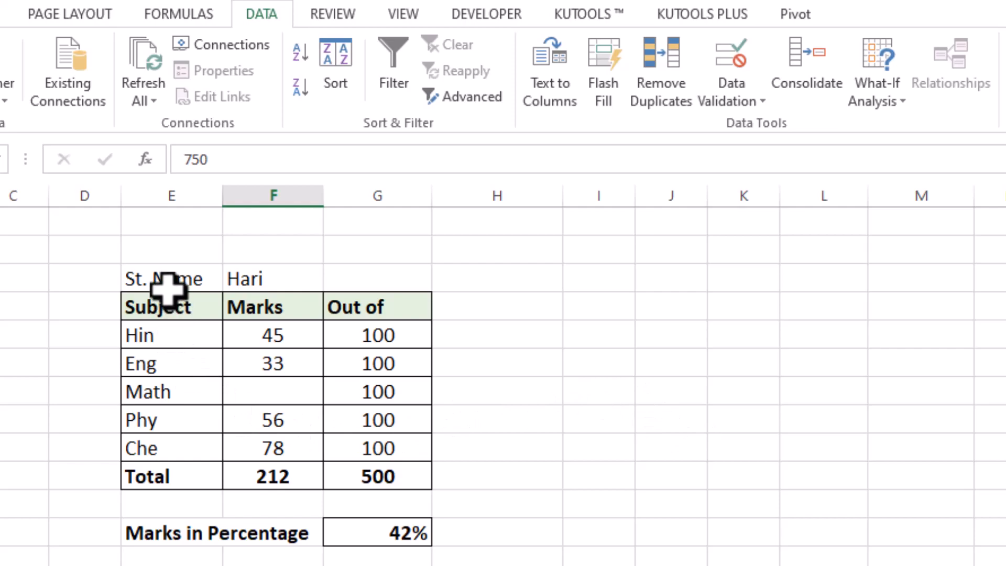
Step: Run Goal Seek to bring the total marks in F22 to 270 by changing the blank Math mark in F19, and discard the solution
left_click_drag(181, 329, 173, 455)
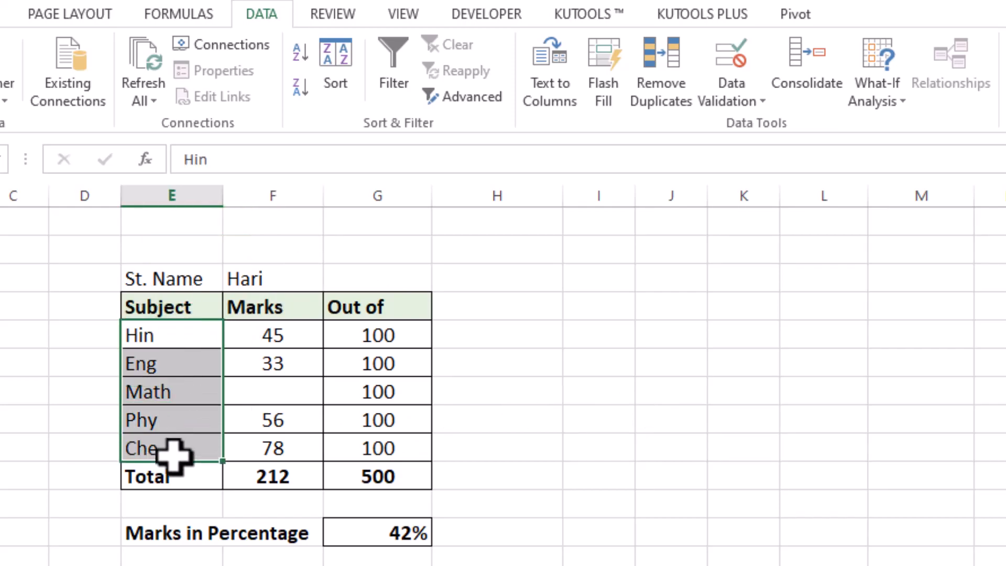
left_click(251, 388)
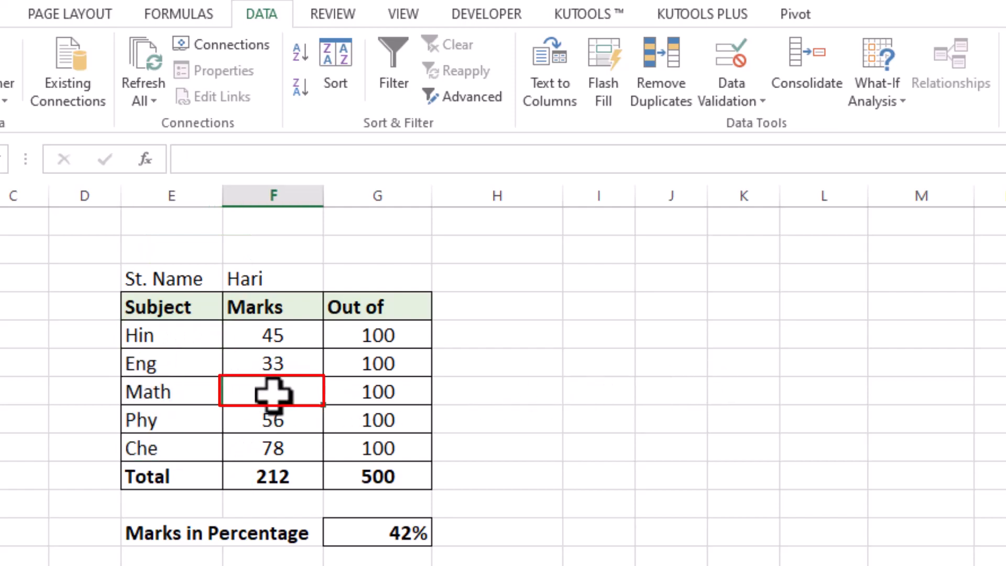
left_click(292, 474)
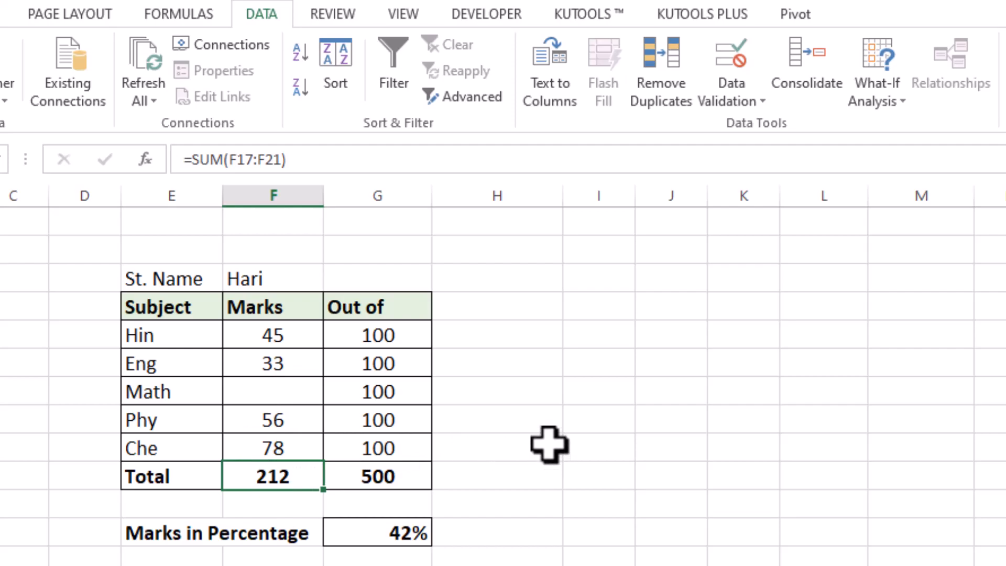
left_click(894, 103)
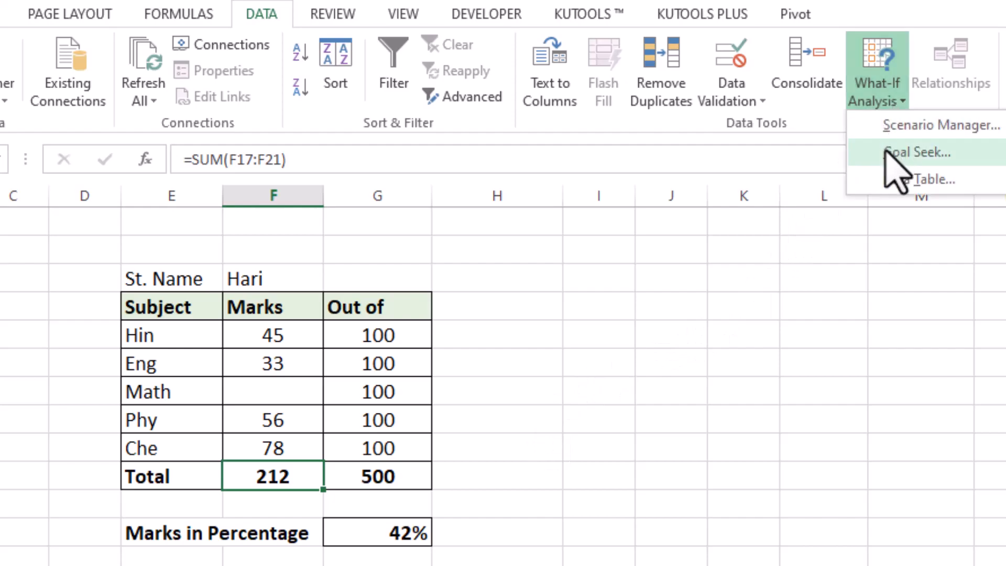
left_click(891, 150)
left_click_drag(719, 231, 588, 312)
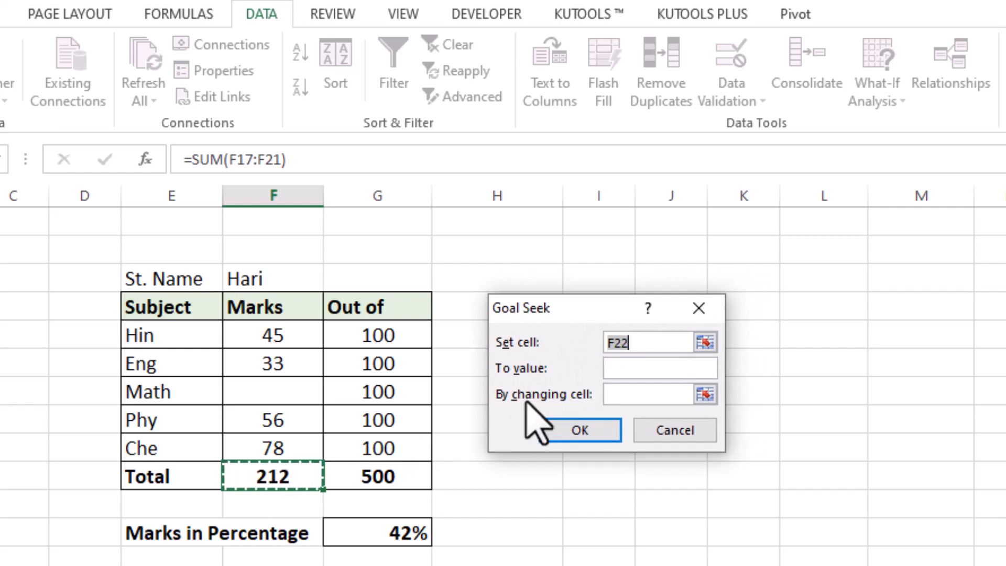
left_click(650, 370)
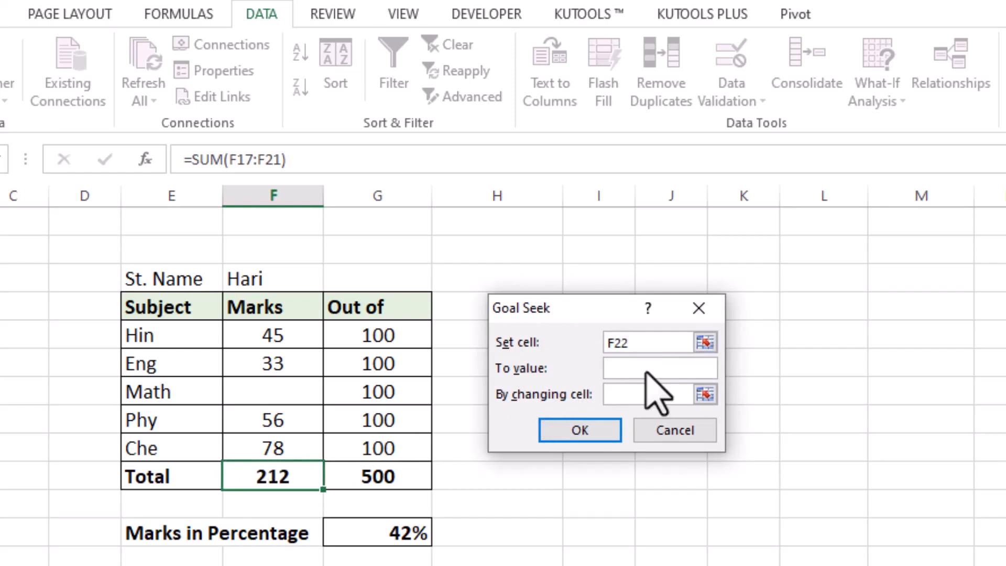
left_click(647, 395)
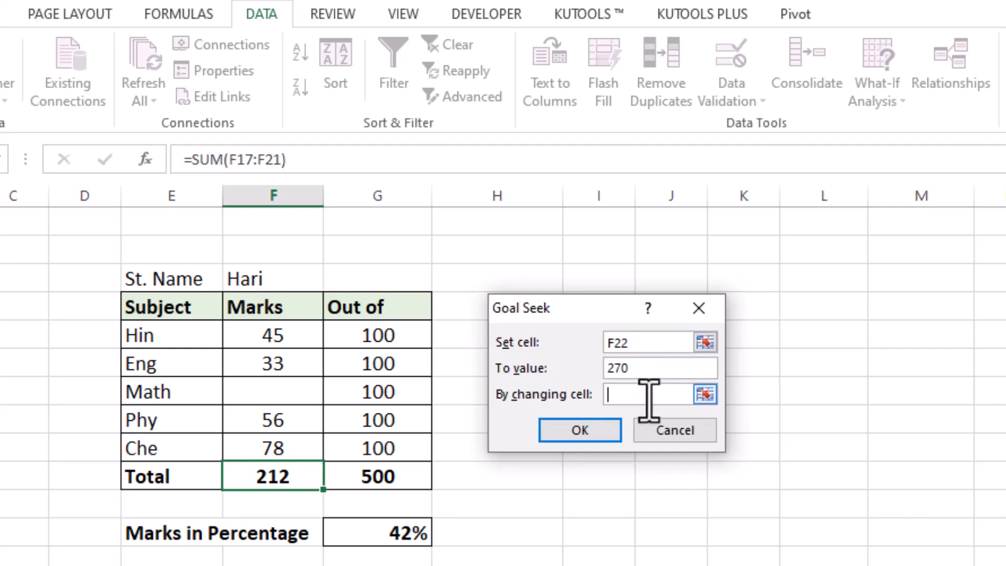
left_click(272, 393)
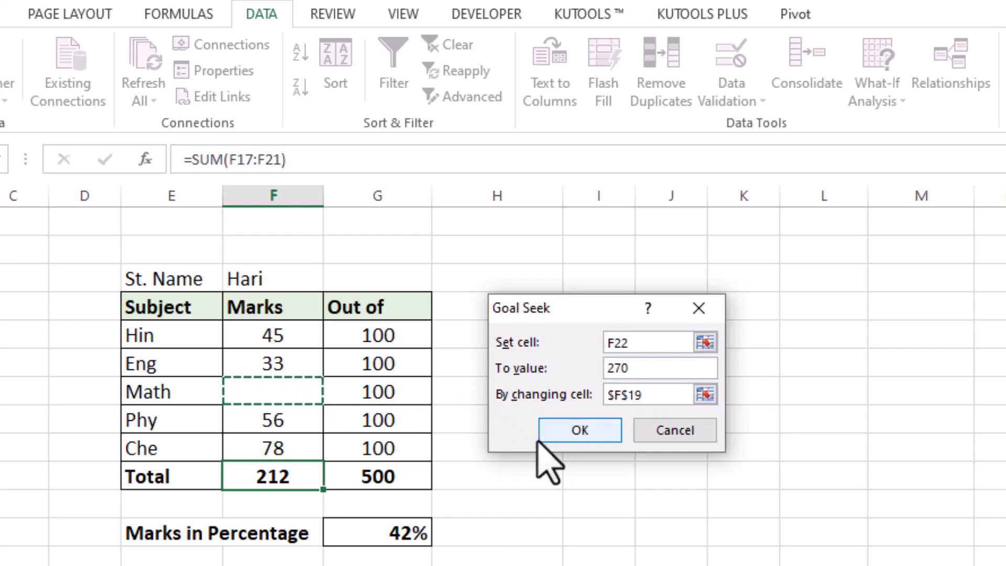
left_click(575, 431)
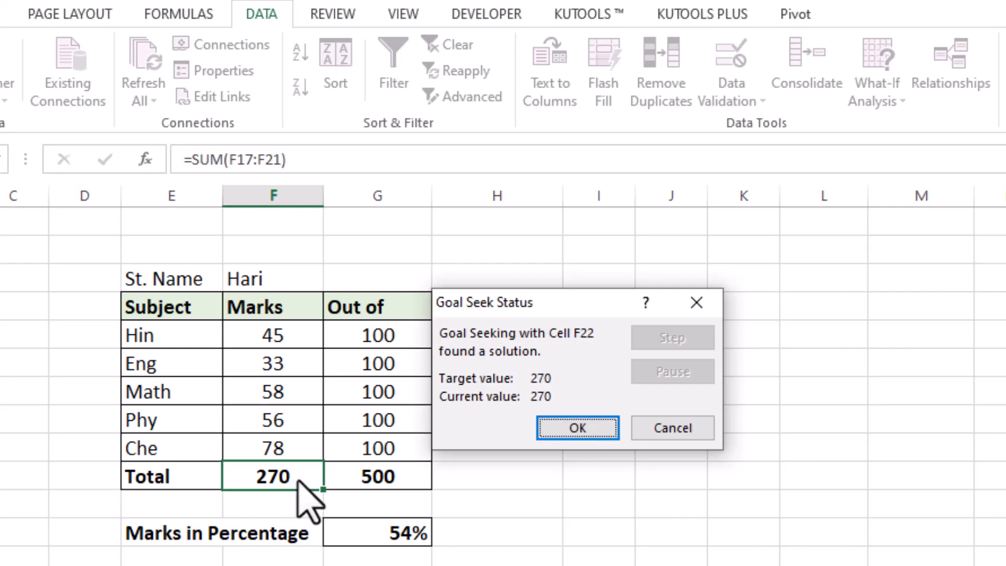
left_click(662, 426)
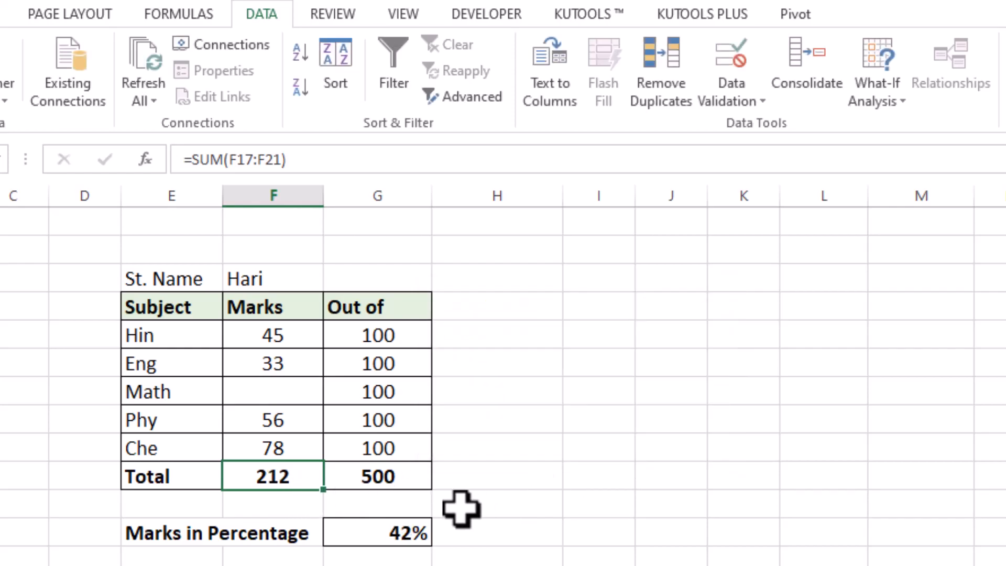
Step: Run Goal Seek to bring the marks percentage in G24 to 65% by changing the blank Math mark in F19, and discard the solution
left_click_drag(298, 334, 294, 435)
left_click(294, 473)
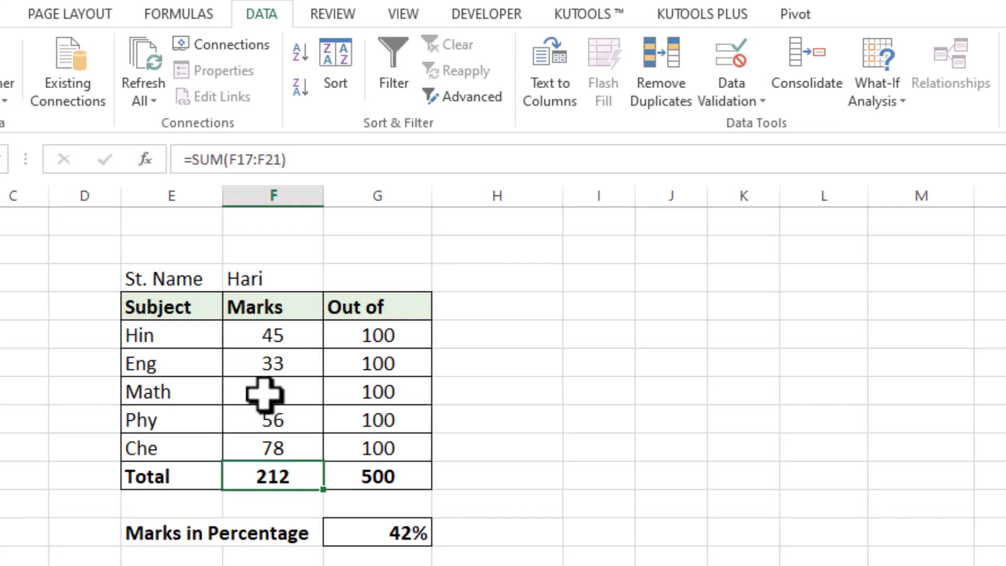
left_click(355, 474)
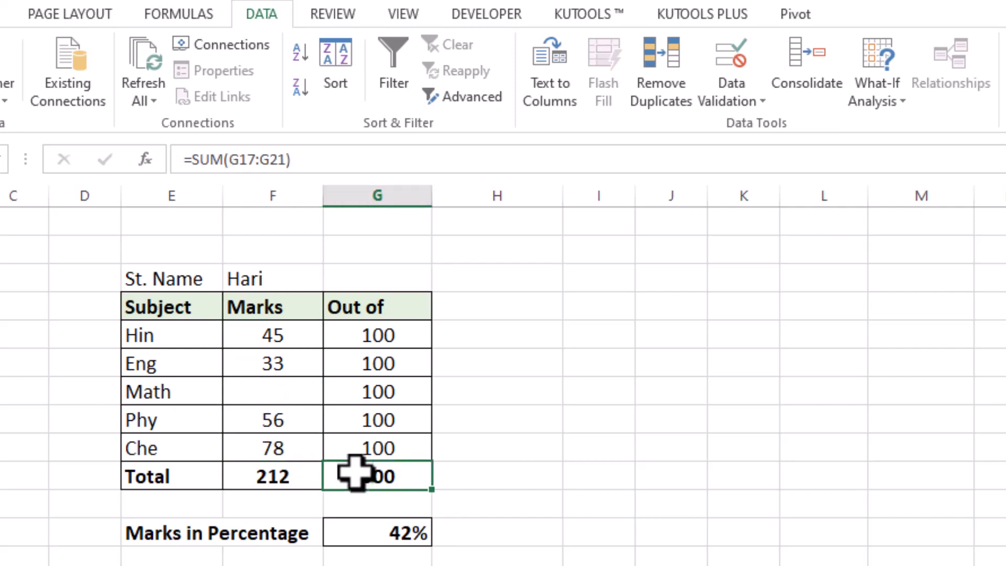
left_click(378, 530)
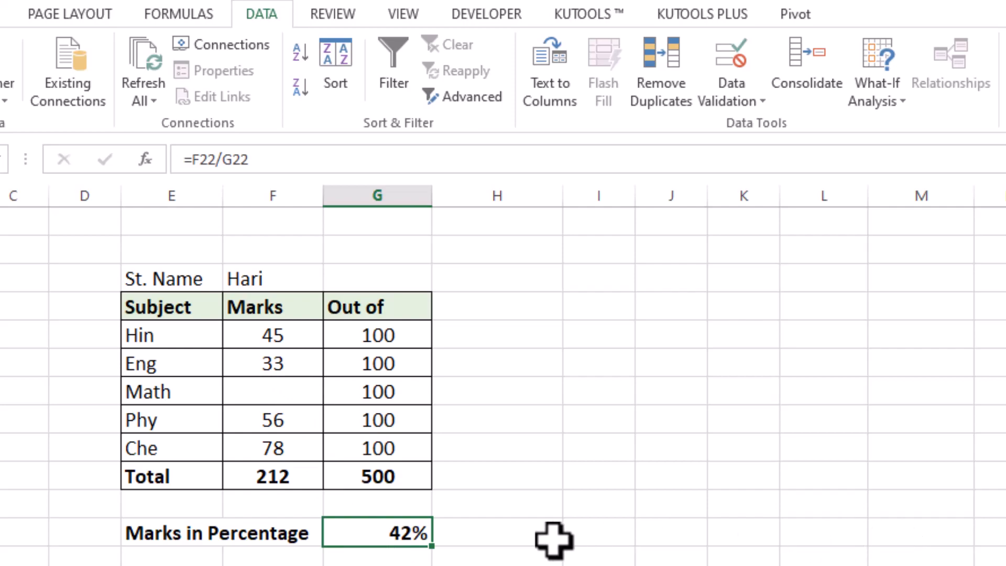
left_click(903, 101)
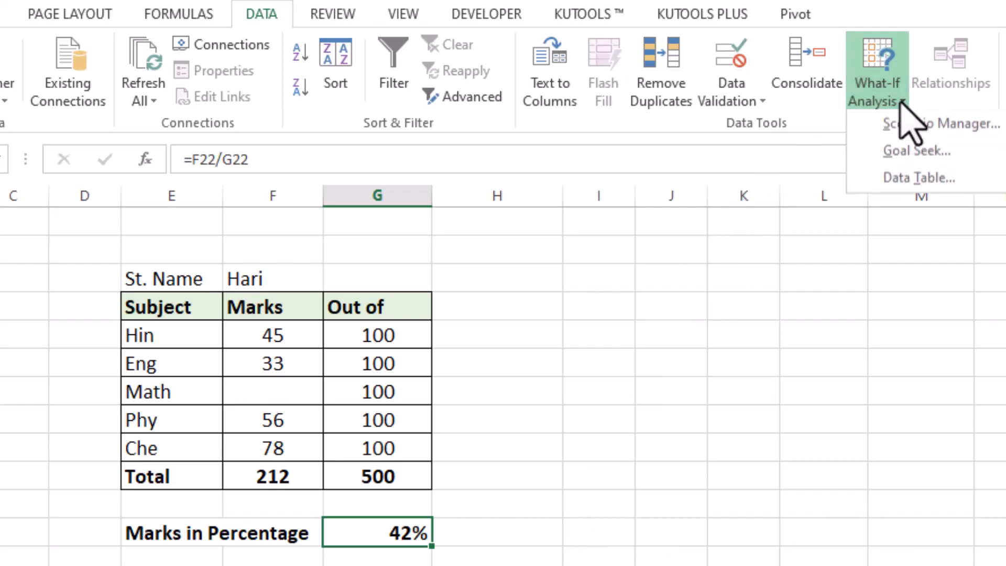
left_click(904, 158)
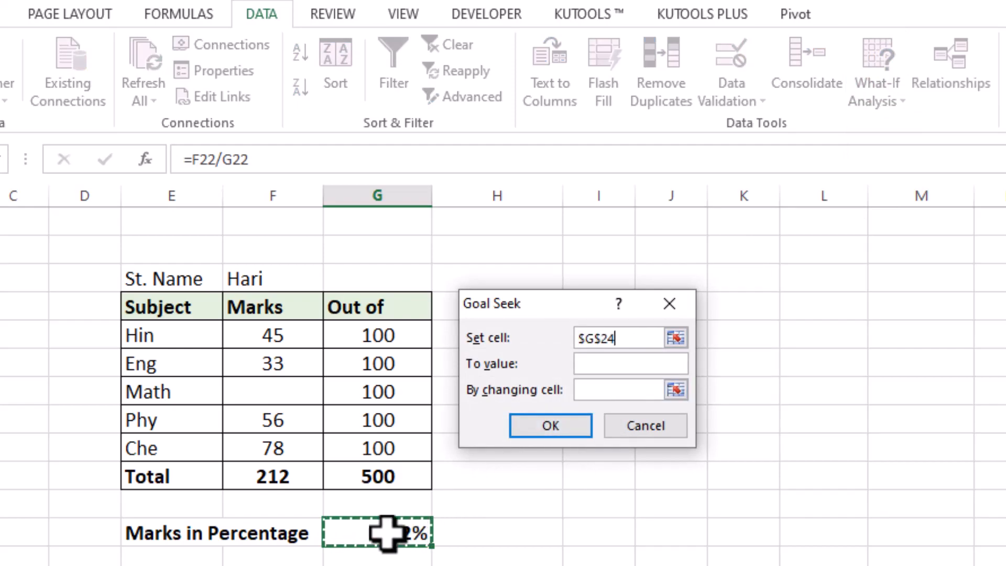
left_click(611, 365)
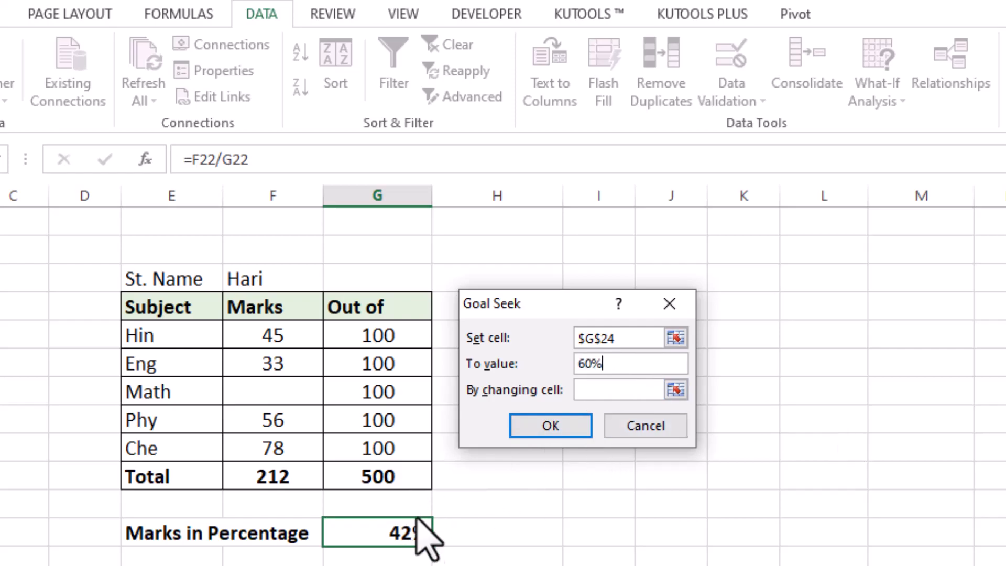
left_click(609, 391)
left_click(281, 399)
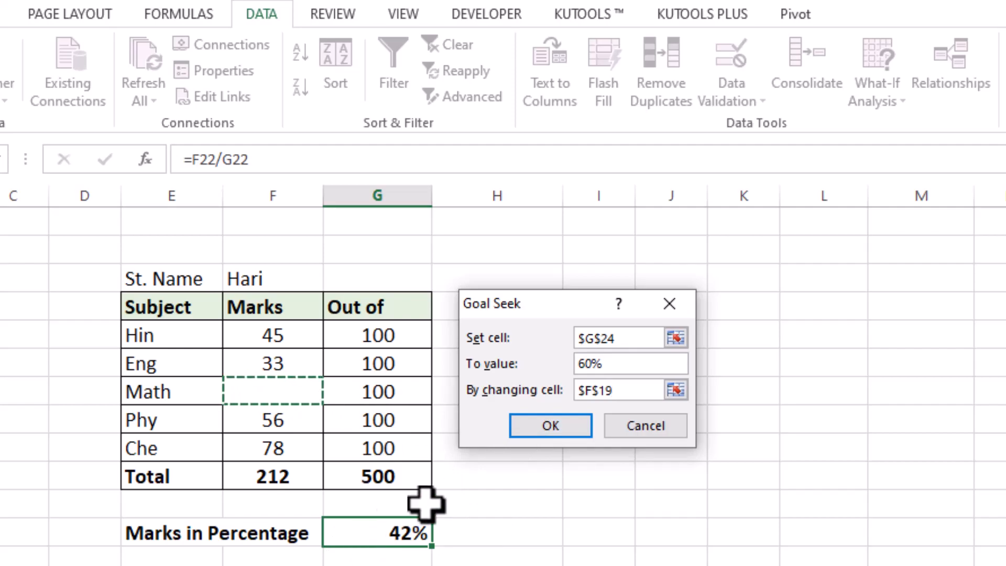
left_click(591, 364)
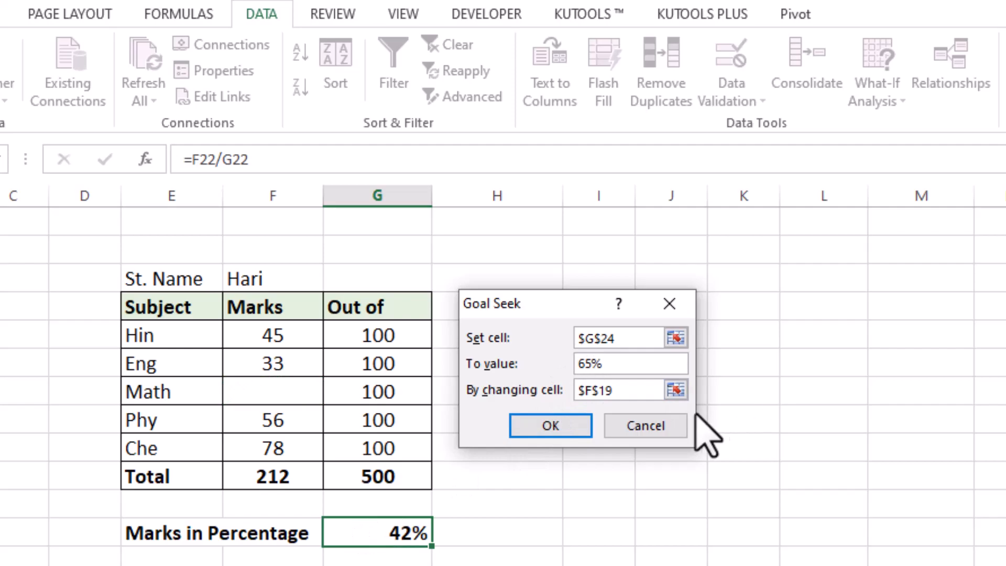
left_click(568, 427)
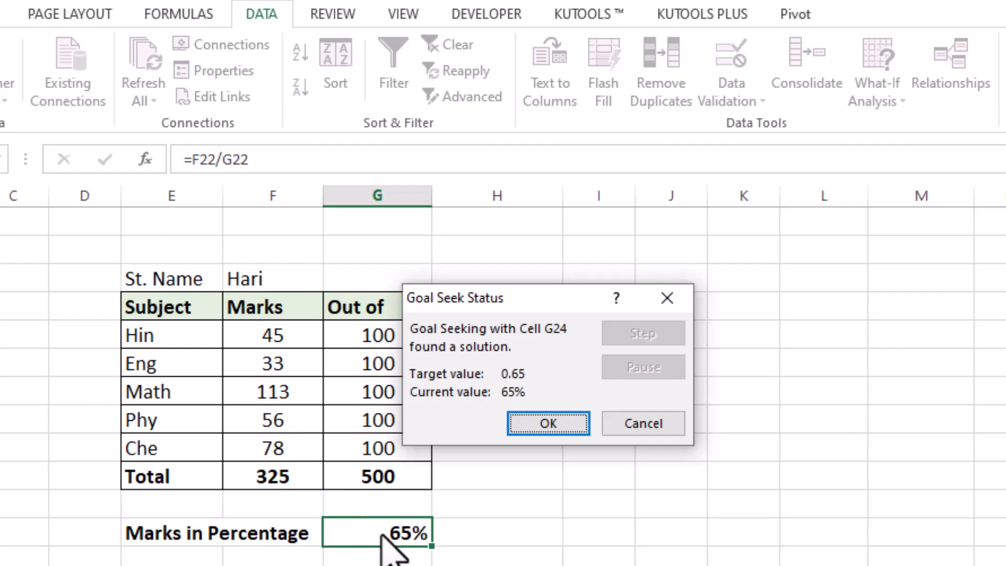
left_click(640, 424)
Step: Run Goal Seek to bring the marks percentage in G24 to 55% by changing the Math mark in F19, and accept the solution
left_click(885, 97)
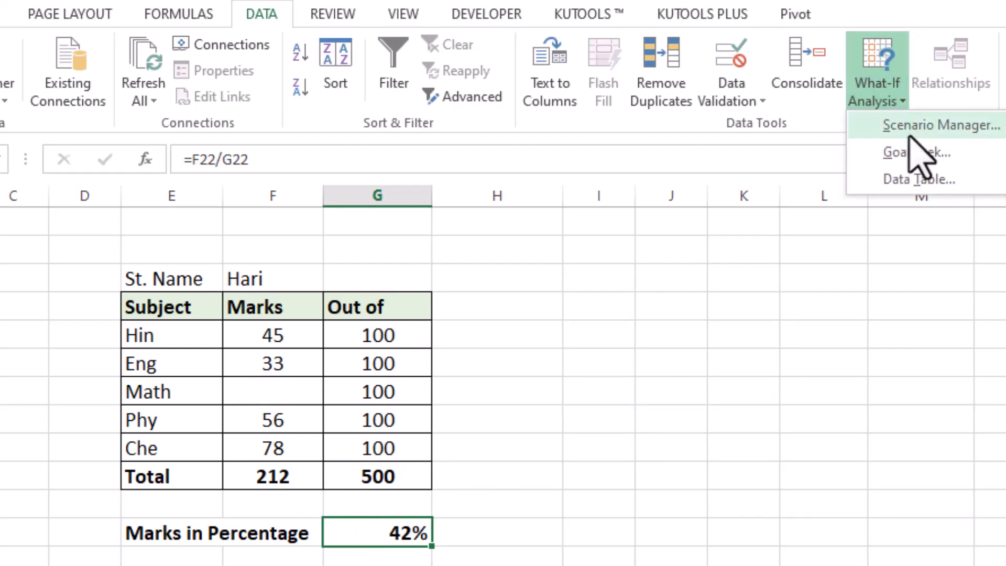
left_click(913, 149)
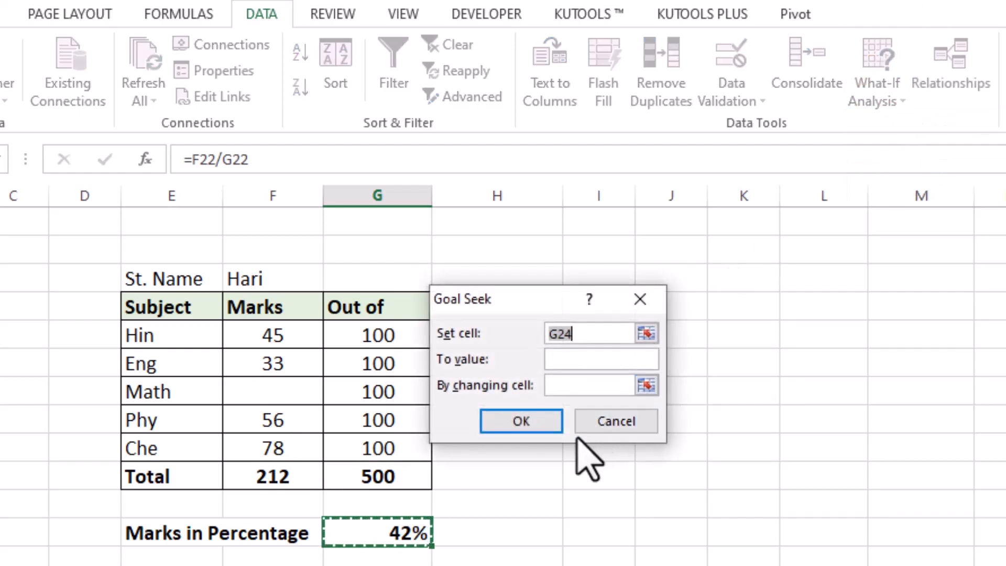
left_click(380, 545)
left_click(591, 359)
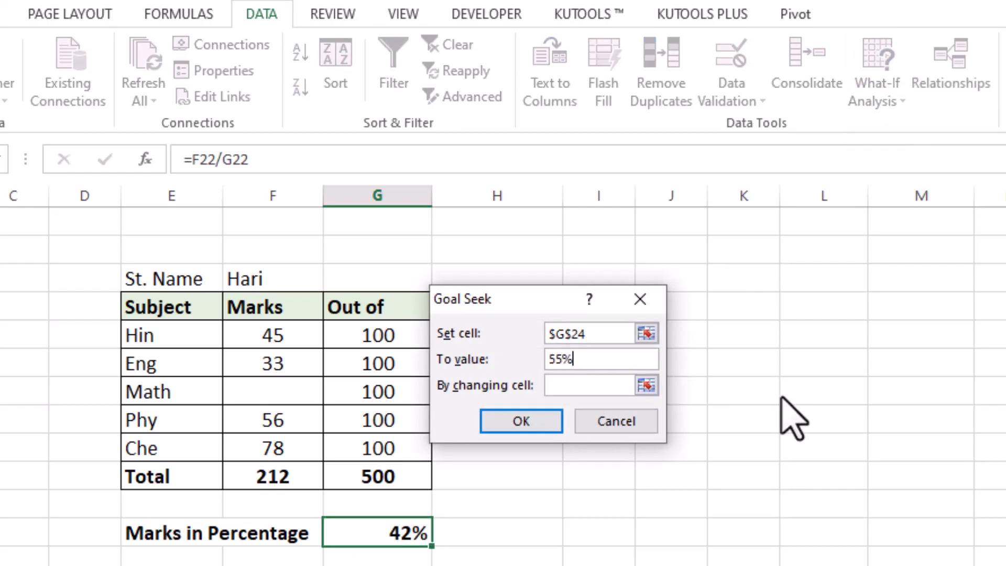
left_click(583, 386)
left_click(302, 409)
left_click(495, 422)
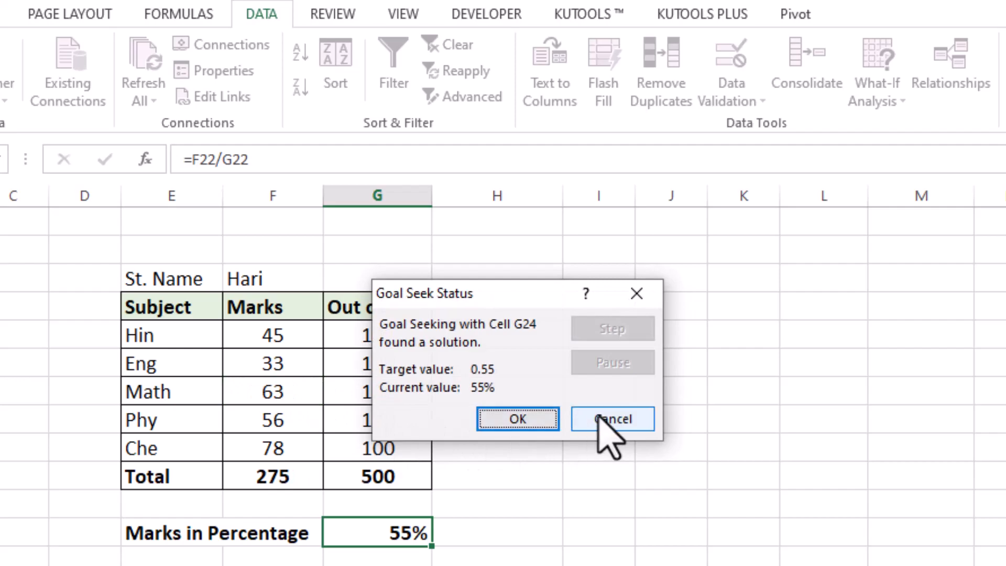
left_click(546, 417)
left_click(280, 401)
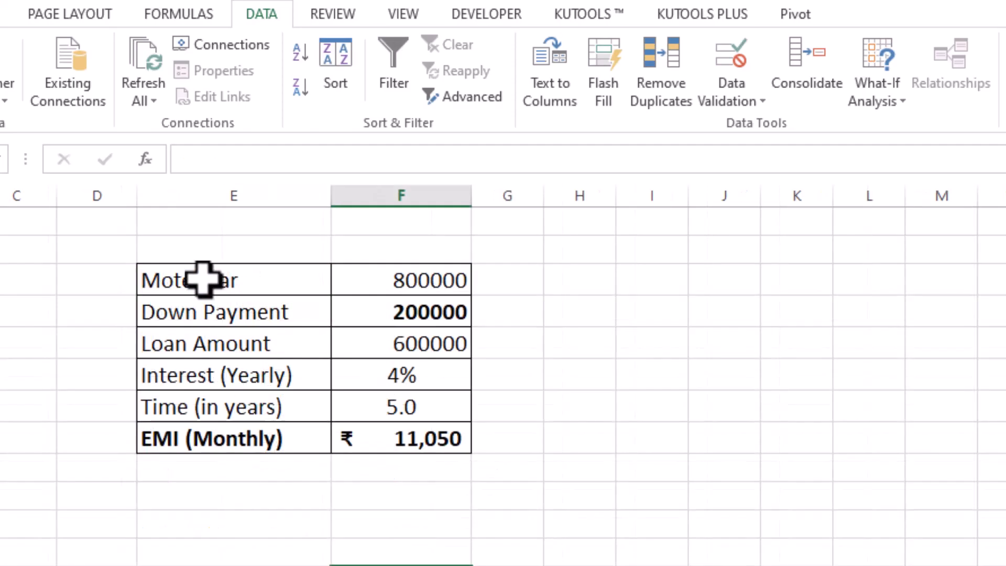
Step: Examine the car loan table's input values and the formulas behind the loan amount and the monthly EMI
left_click(223, 279)
left_click_drag(223, 280, 461, 407)
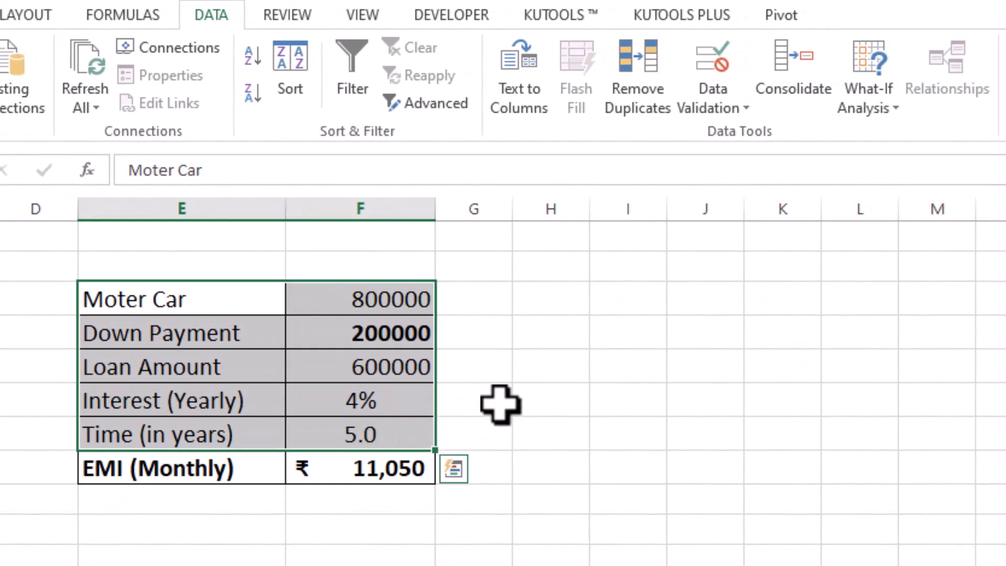
left_click(538, 398)
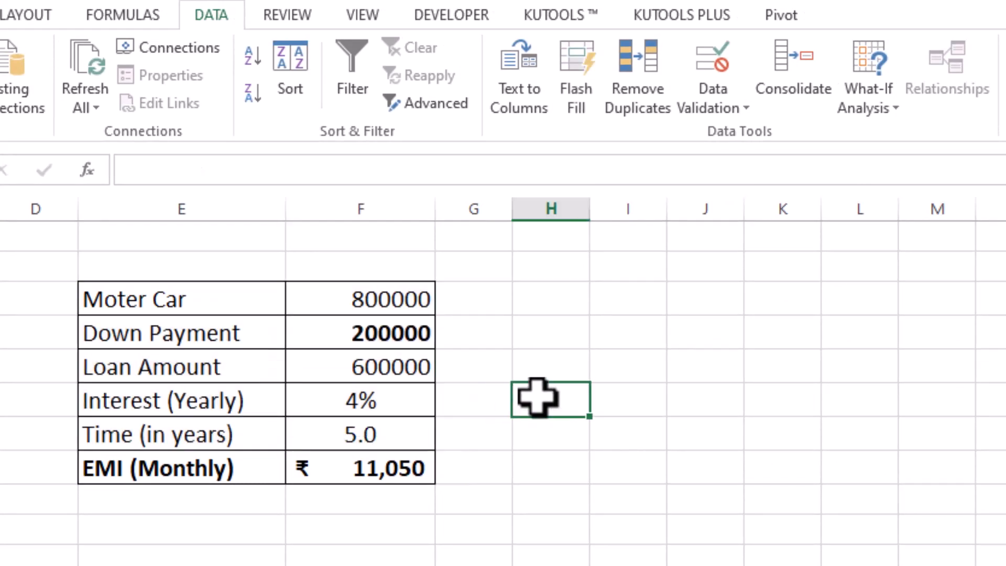
left_click(354, 471)
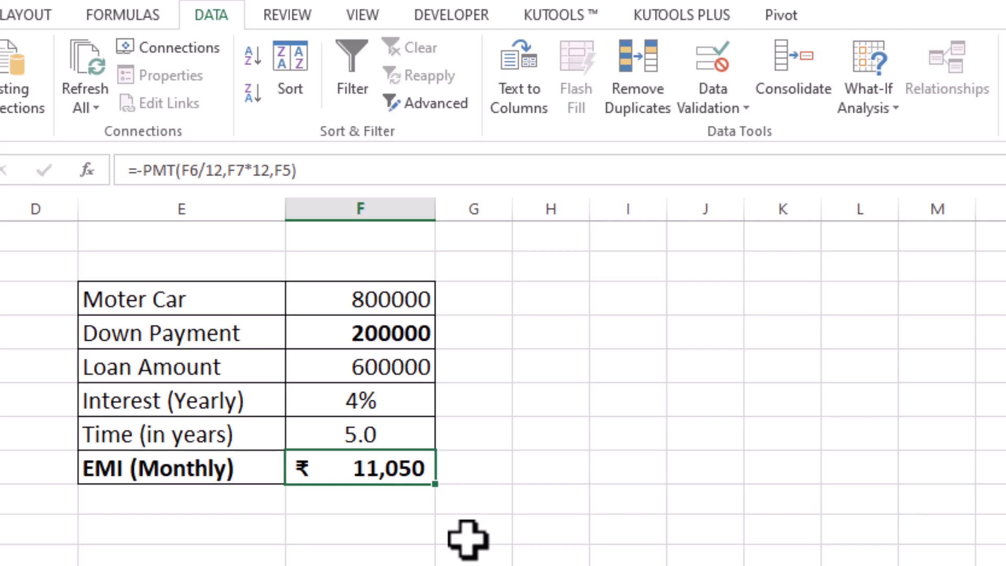
left_click(367, 298)
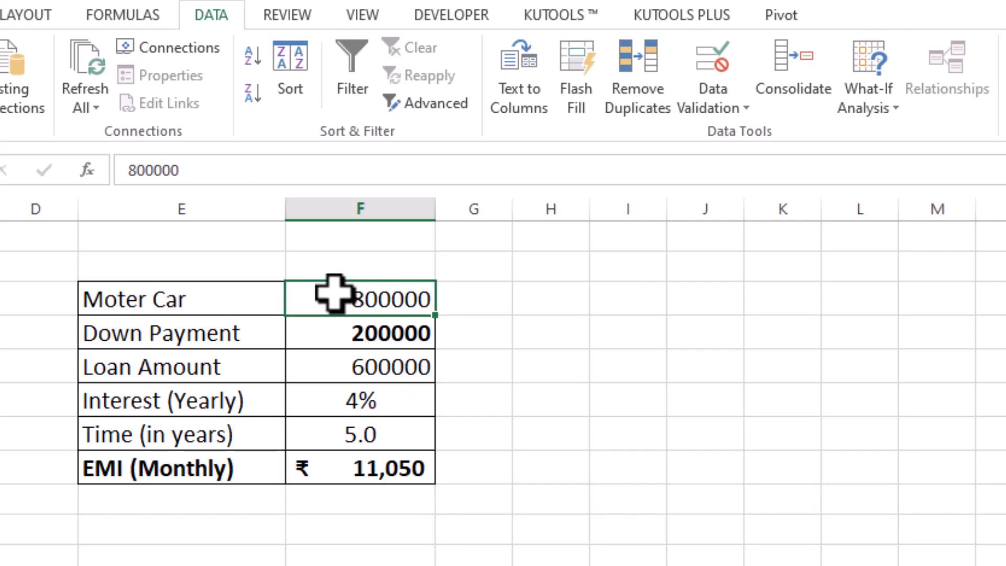
left_click(332, 328)
left_click(332, 374)
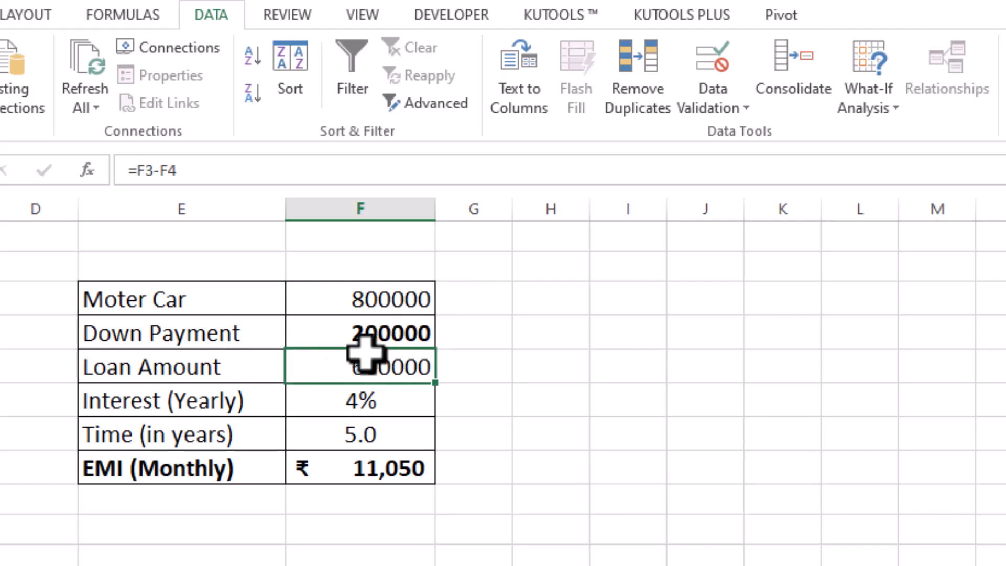
left_click(398, 396)
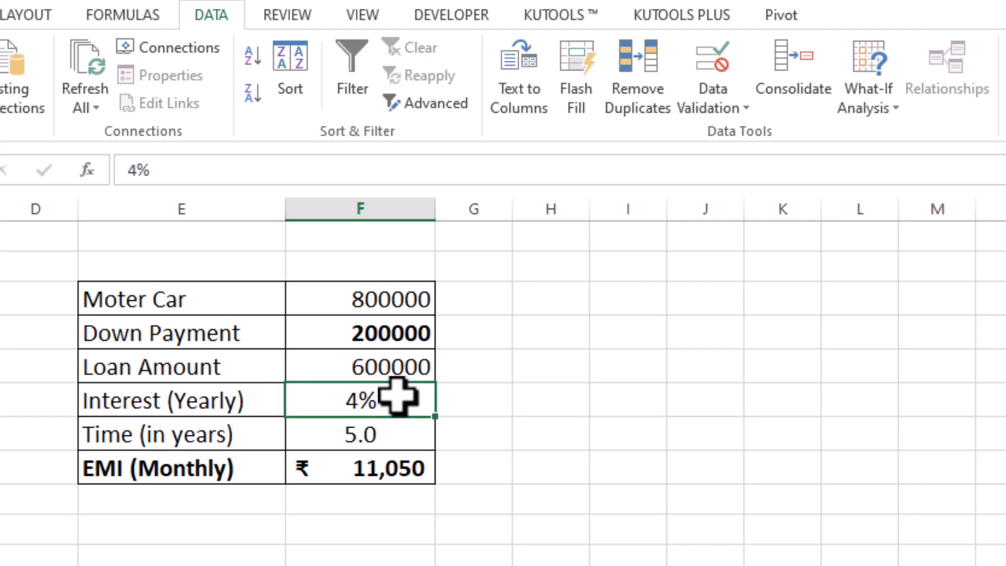
left_click(401, 437)
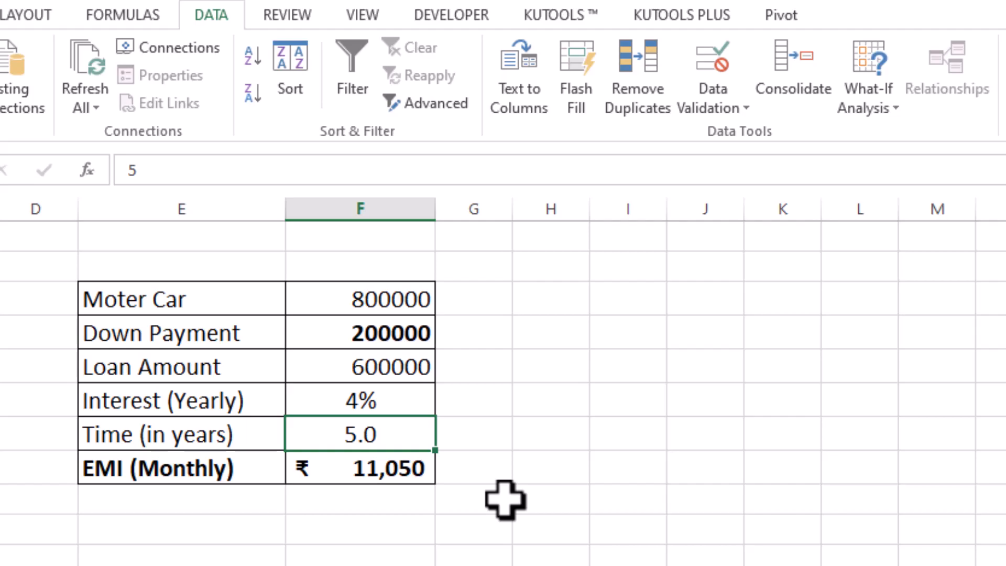
Step: Enter the target EMI of $10,000 in F10, below the car loan table
left_click(376, 524)
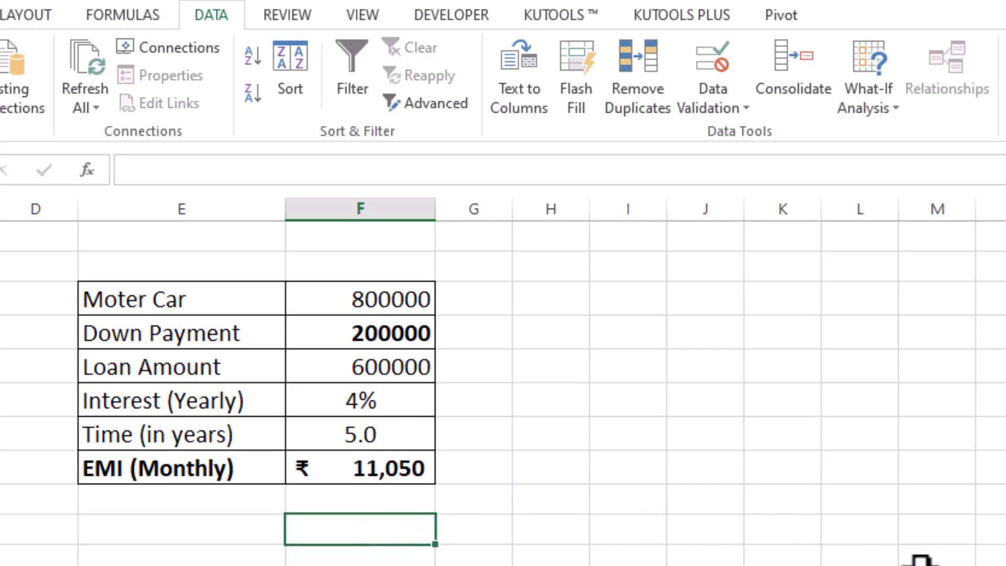
type("10,000")
key("Return")
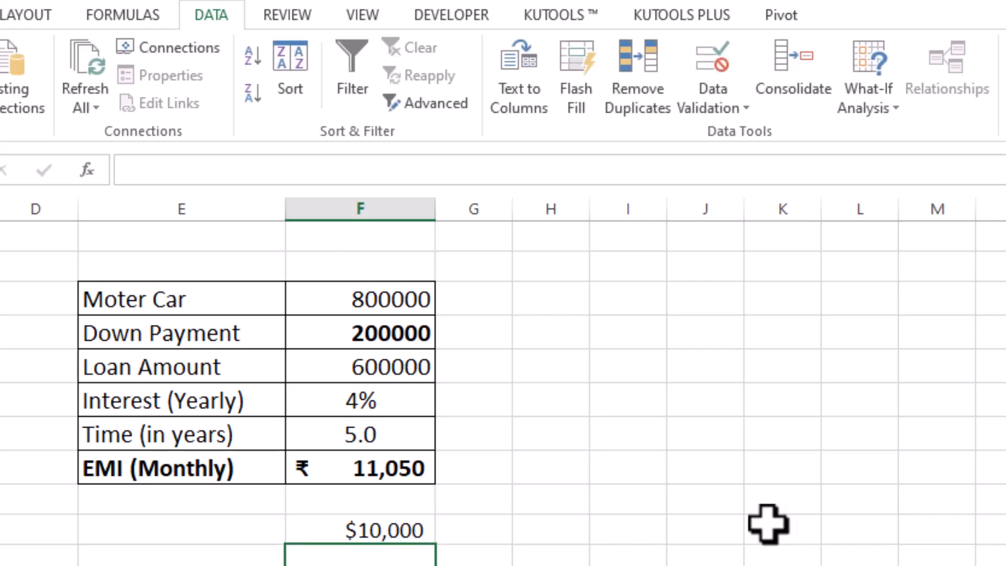
Step: Run Goal Seek to bring the monthly EMI in F8 to 10000 by changing the Down Payment in F4, and discard the solution
left_click(387, 400)
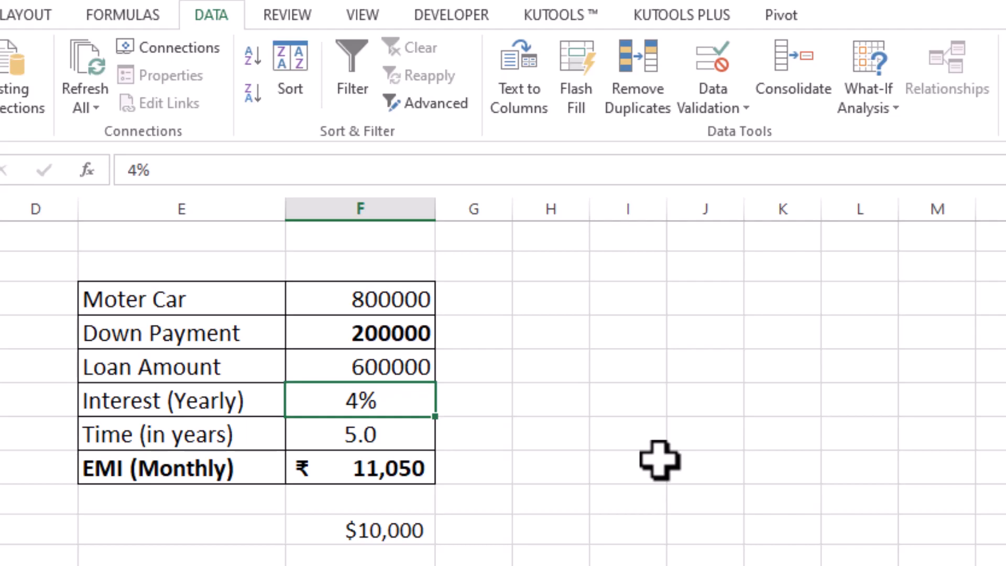
left_click(385, 332)
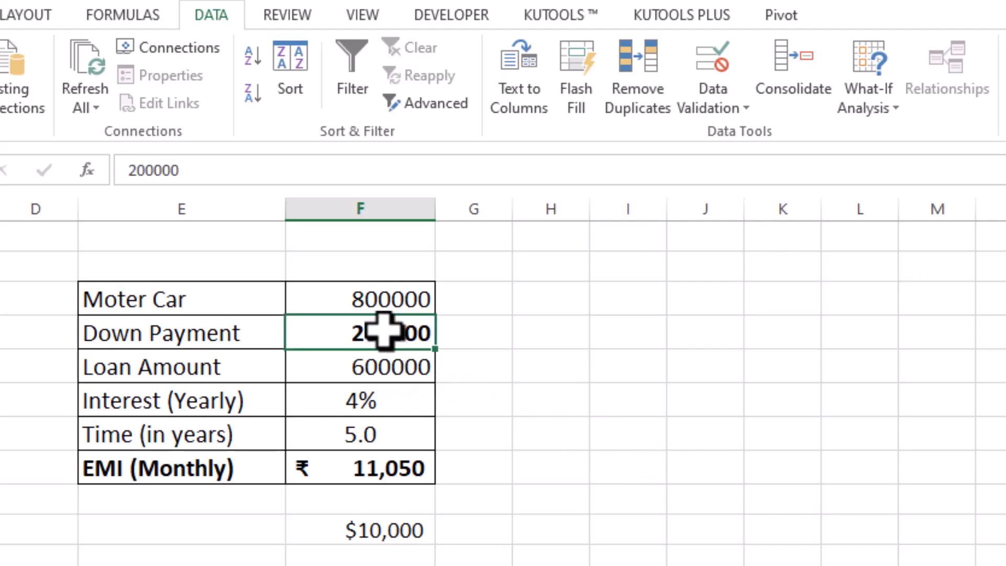
left_click(410, 437)
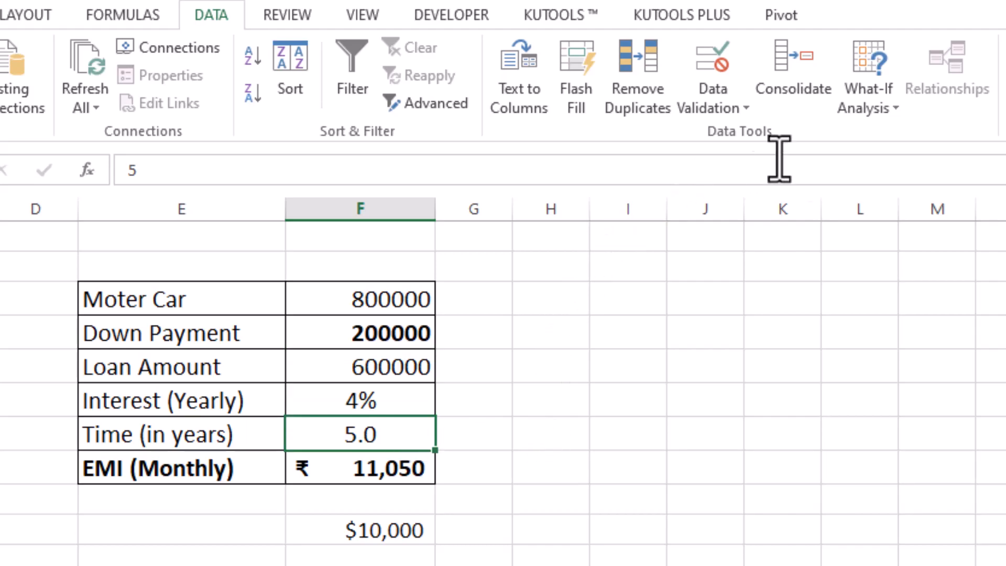
left_click(878, 105)
left_click(886, 157)
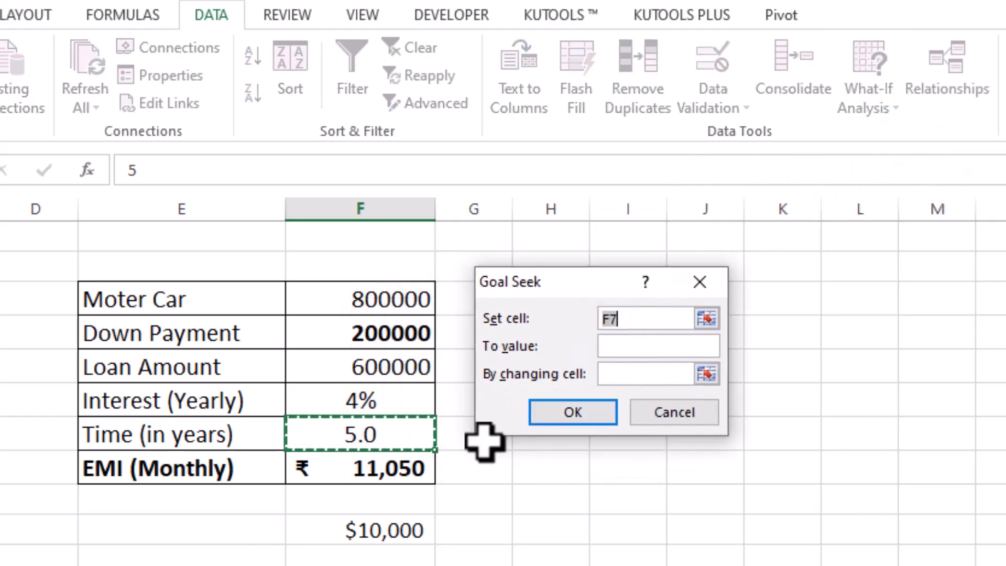
left_click(387, 463)
left_click(627, 348)
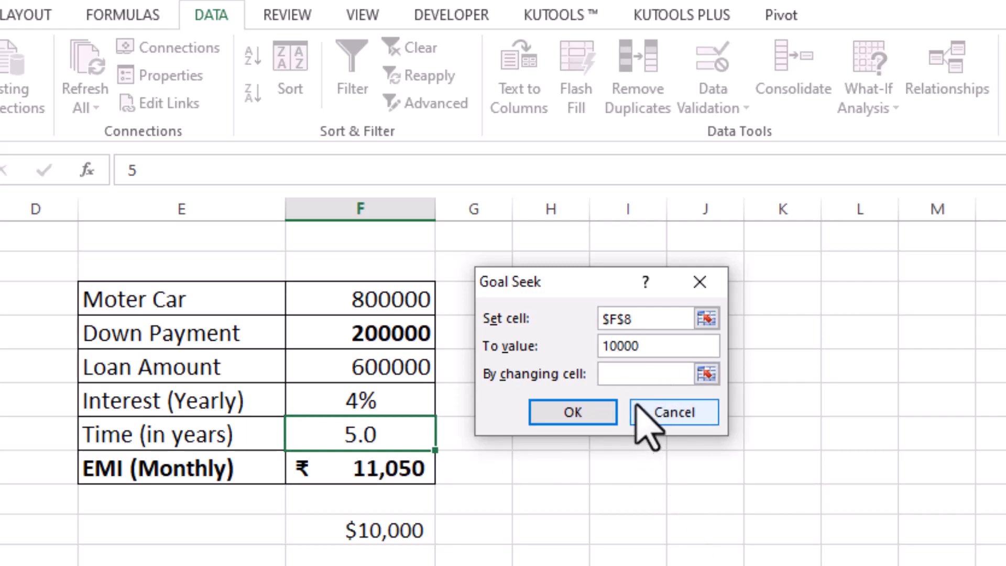
left_click(633, 382)
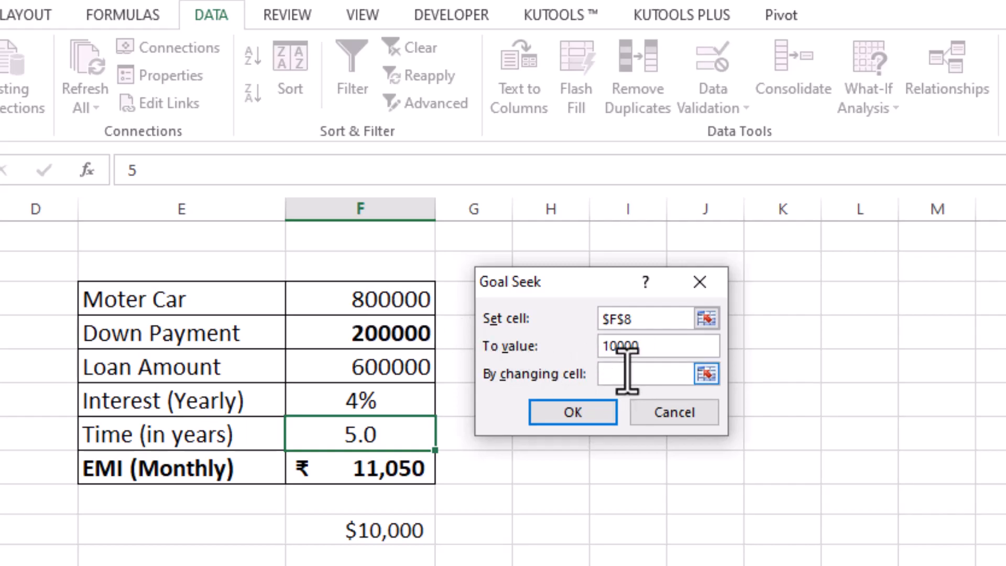
left_click(378, 330)
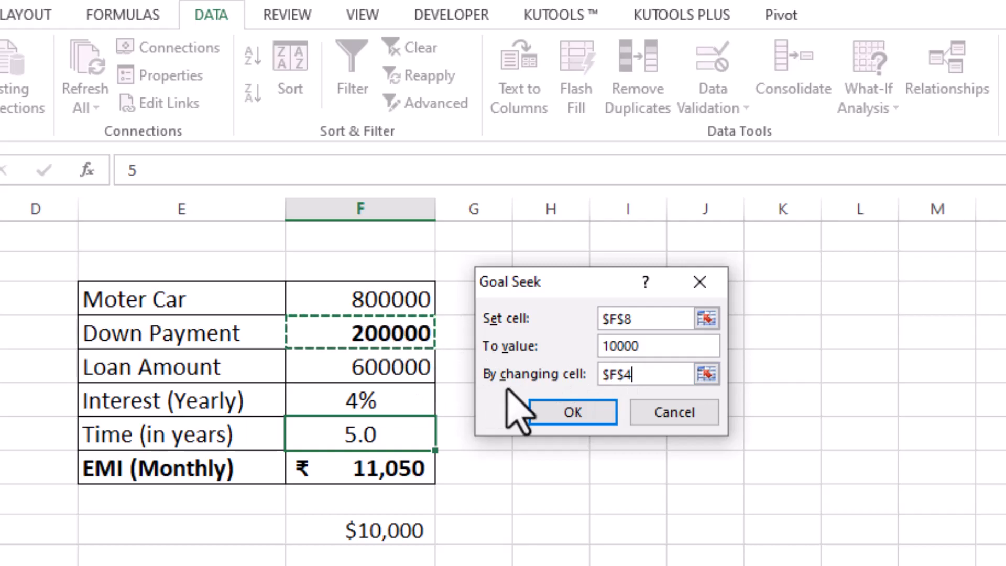
left_click(556, 408)
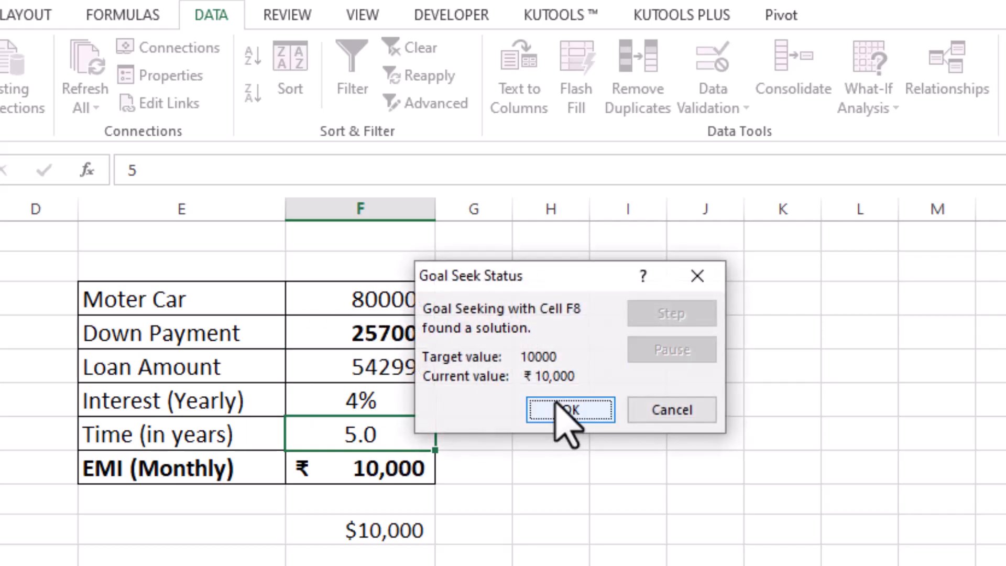
left_click_drag(556, 277, 598, 277)
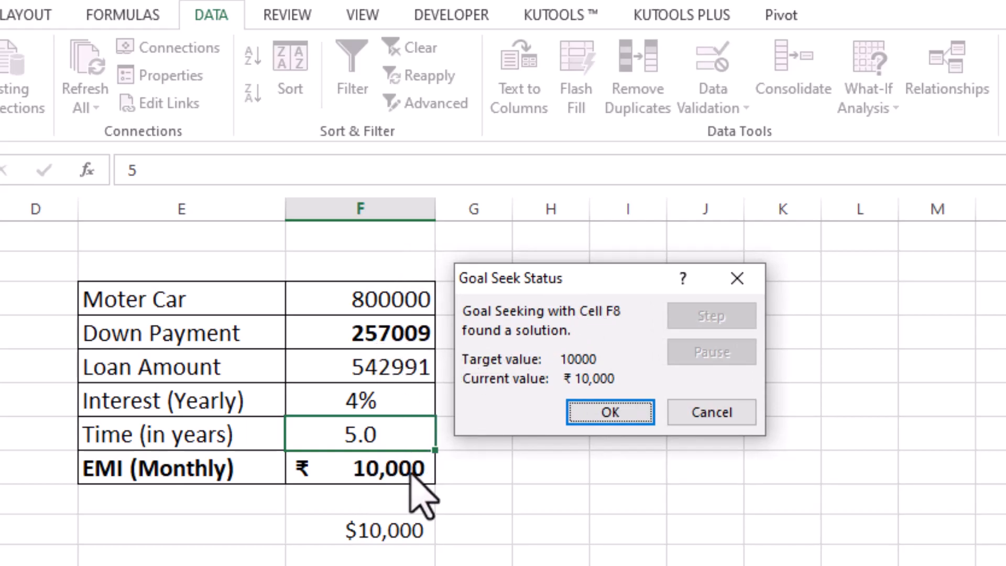
left_click(700, 411)
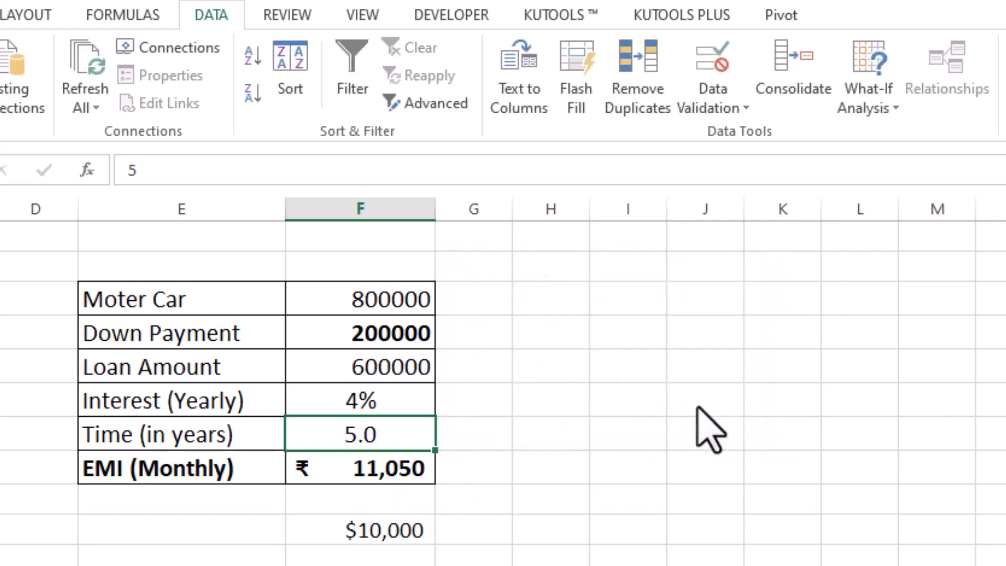
Step: Run Goal Seek to bring the monthly EMI in F8 to 10000 by changing the Time (in years) in F7, and accept the solution
left_click(895, 102)
left_click(898, 156)
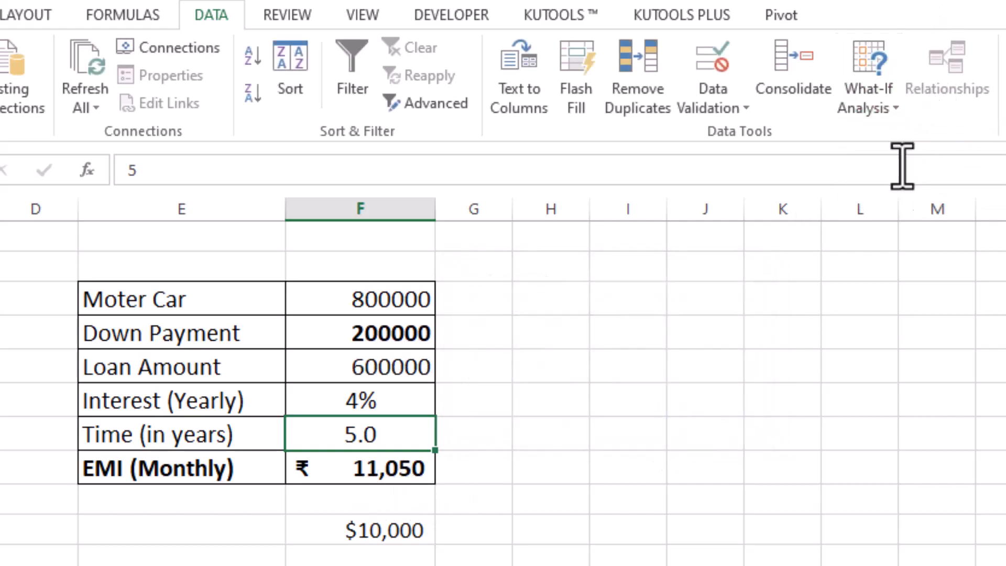
left_click_drag(586, 286, 573, 285)
left_click(386, 467)
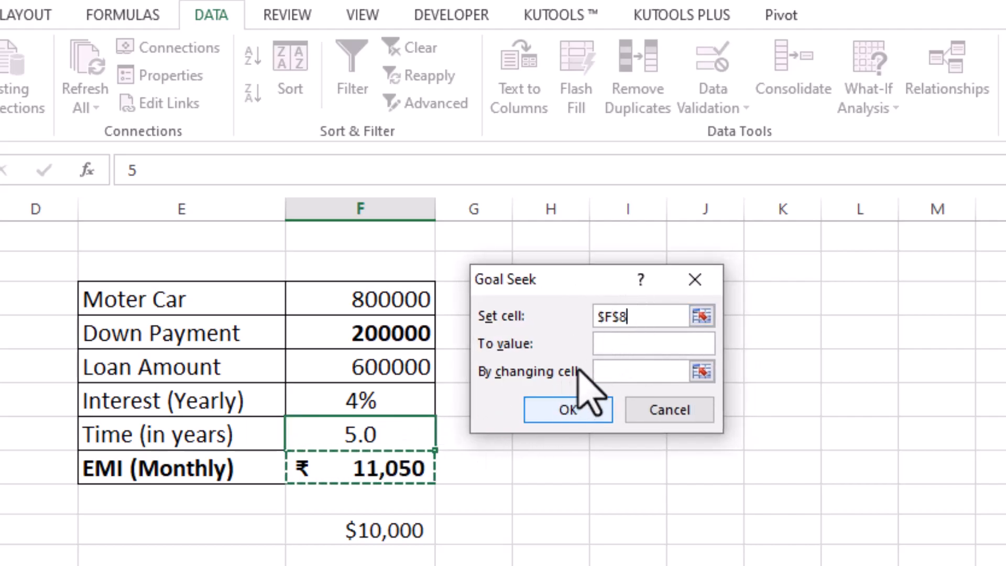
left_click(614, 346)
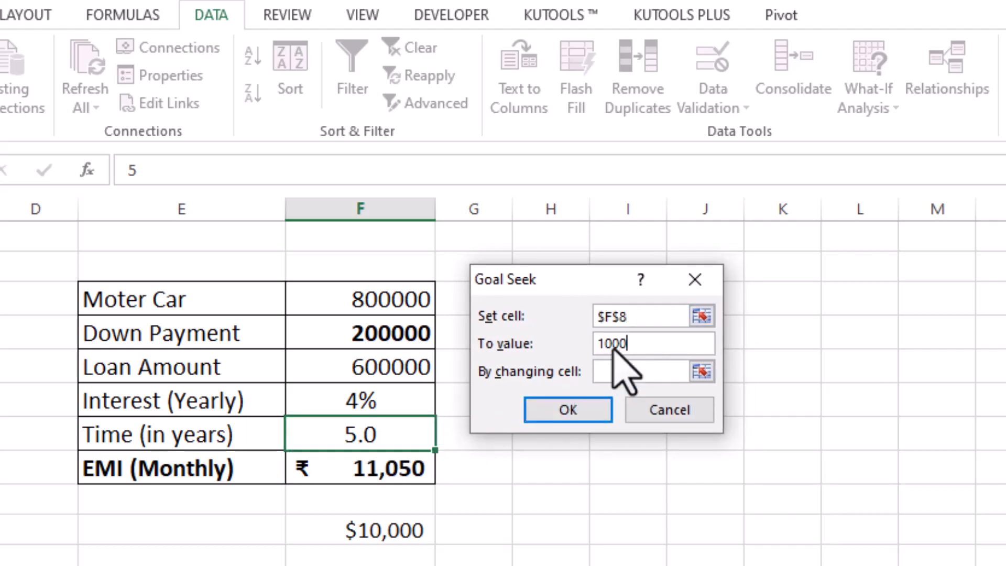
left_click(609, 372)
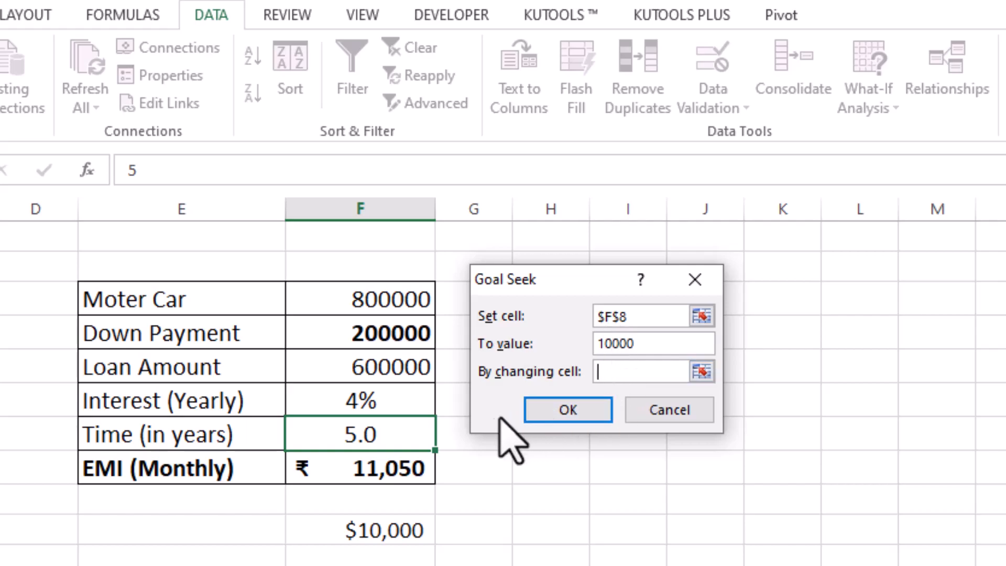
left_click(385, 426)
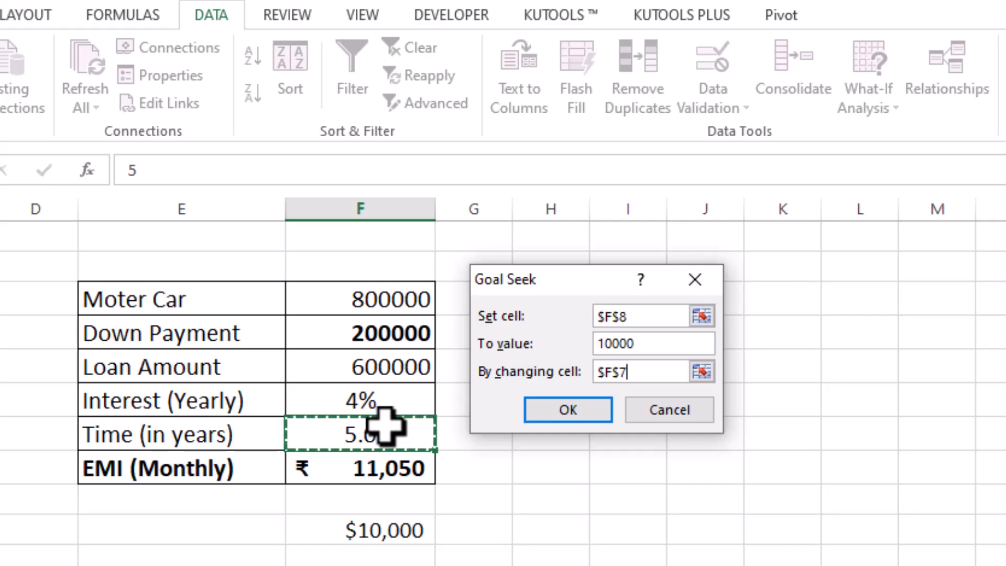
left_click(570, 405)
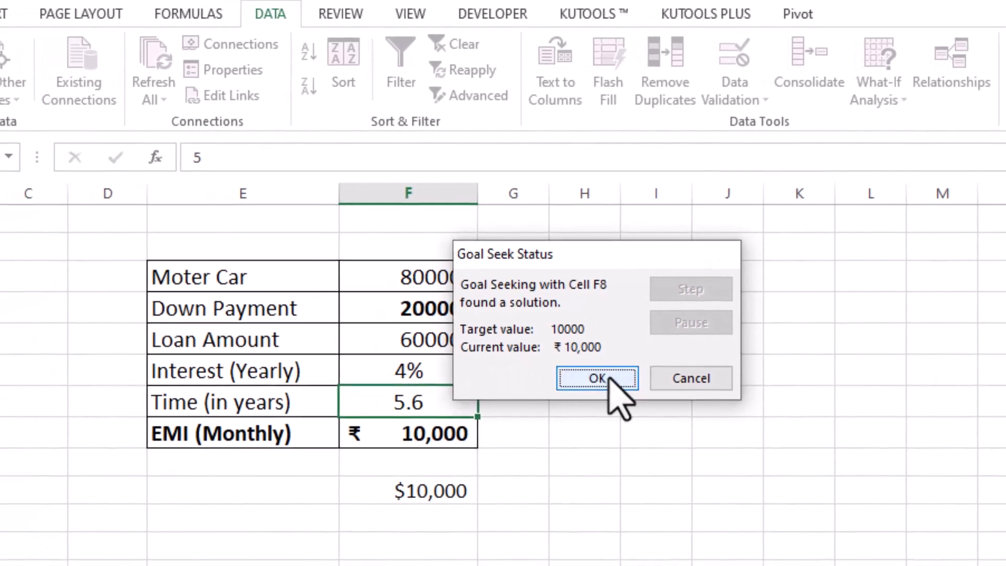
left_click(582, 412)
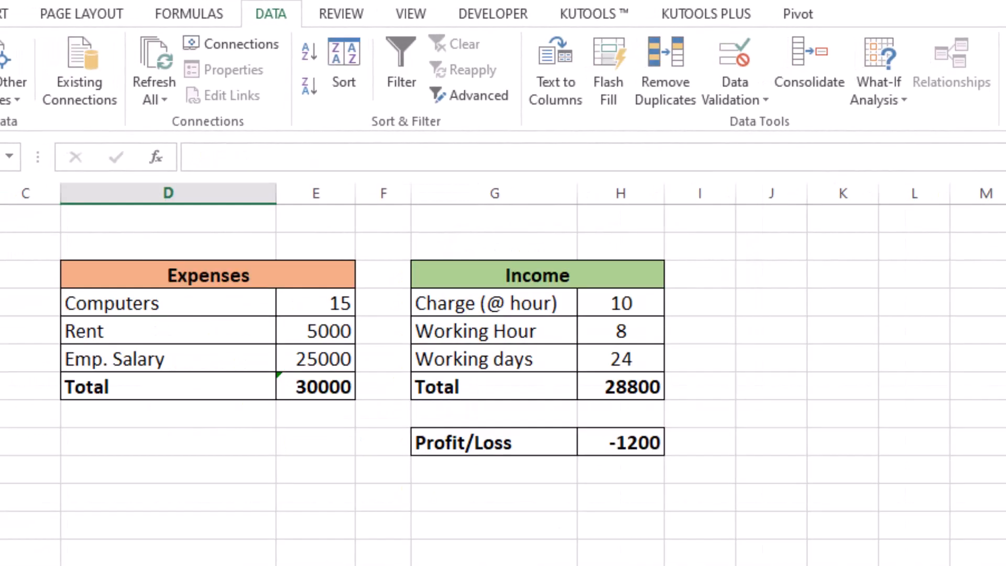
Step: Examine the Expenses table's Computers, Rent and Emp. Salary values and the formula behind its total
left_click(309, 551)
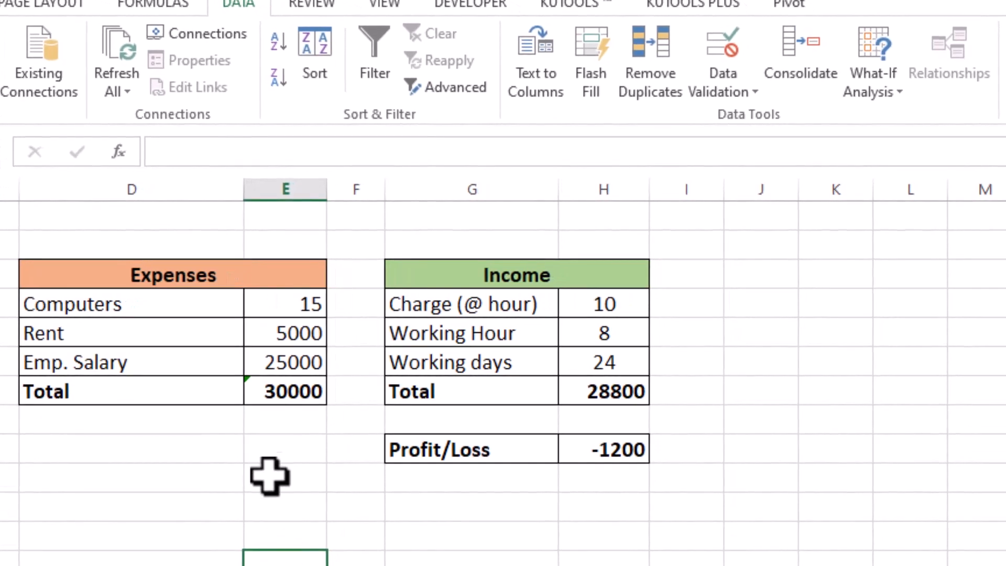
left_click(275, 302)
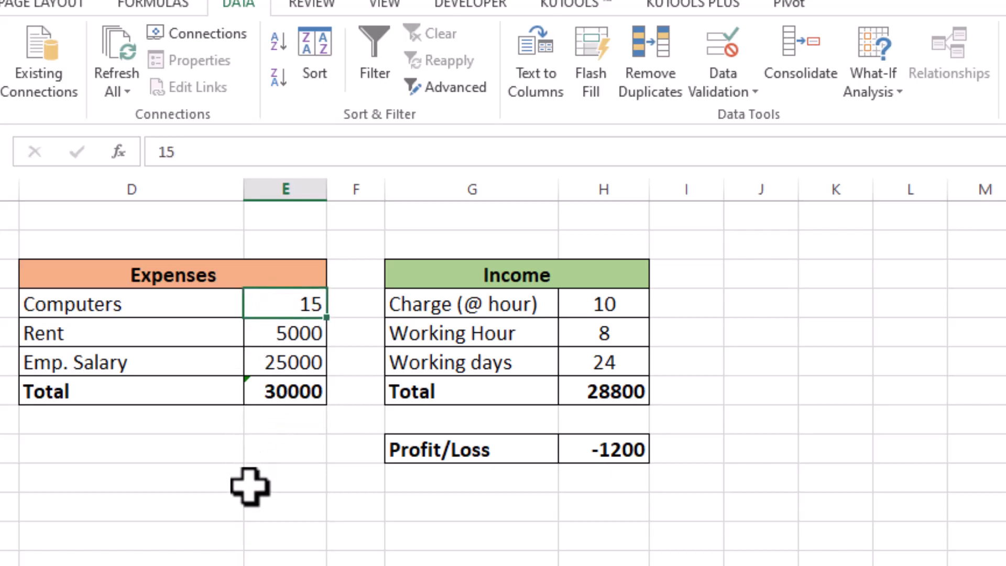
left_click(268, 331)
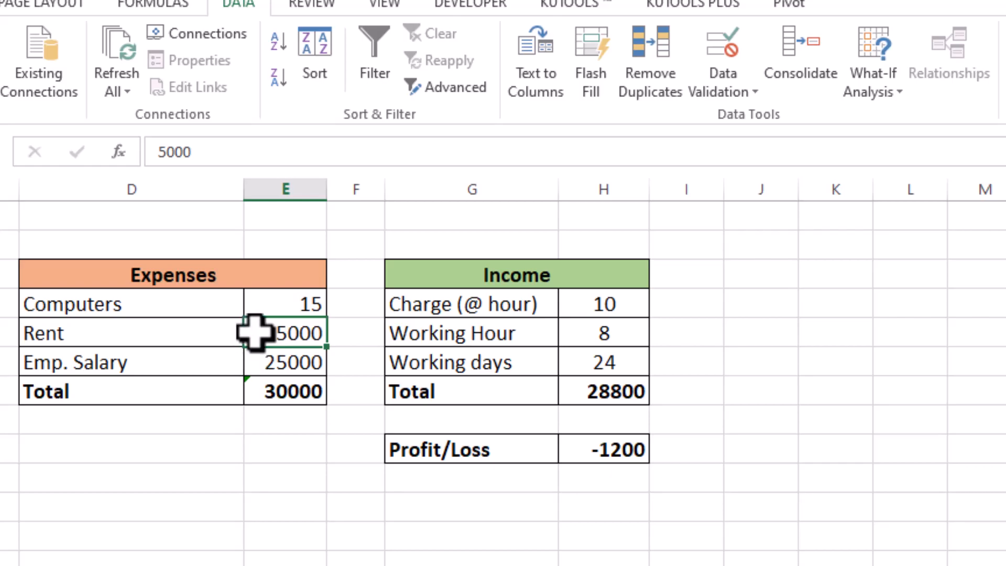
left_click(260, 367)
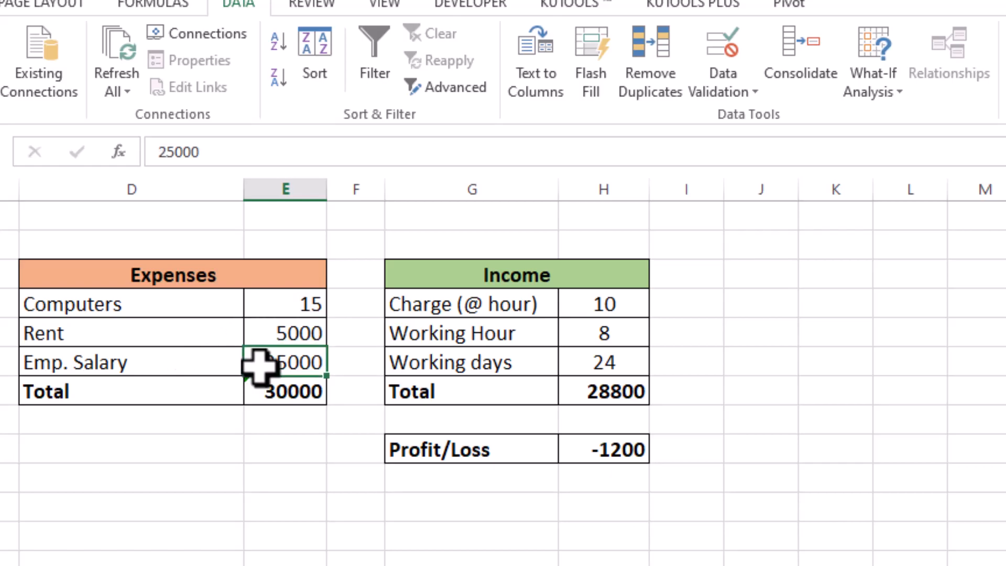
left_click(285, 392)
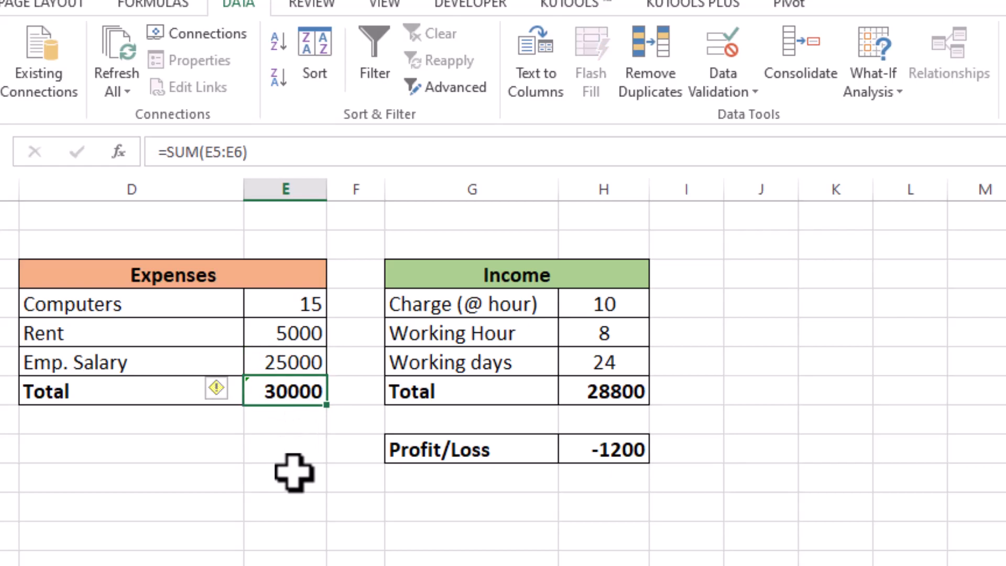
left_click_drag(197, 303, 197, 353)
left_click_drag(269, 307, 274, 364)
left_click(294, 451)
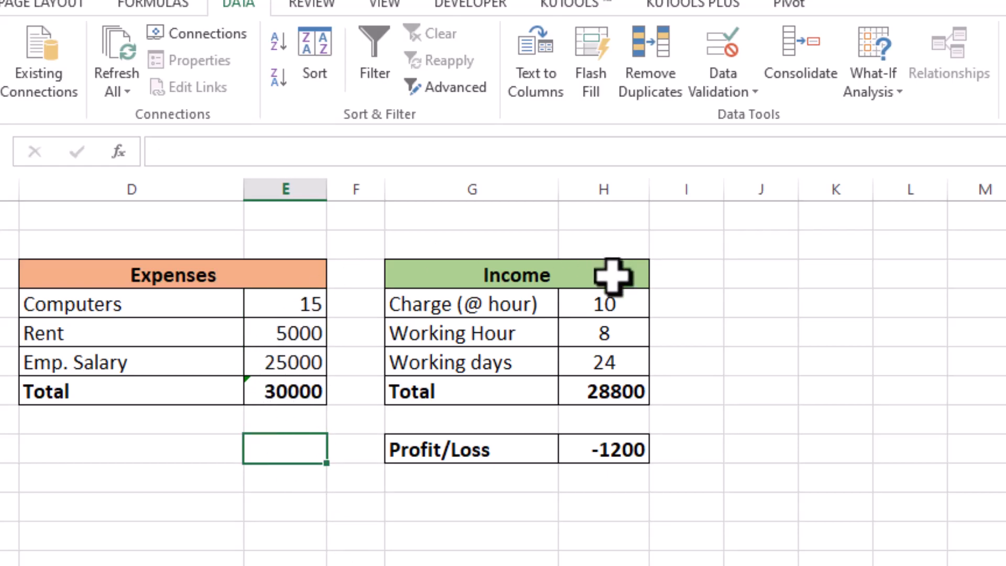
Step: Examine the Income table's working hour and working days values and the formulas behind its total and the Profit/Loss
left_click(595, 399)
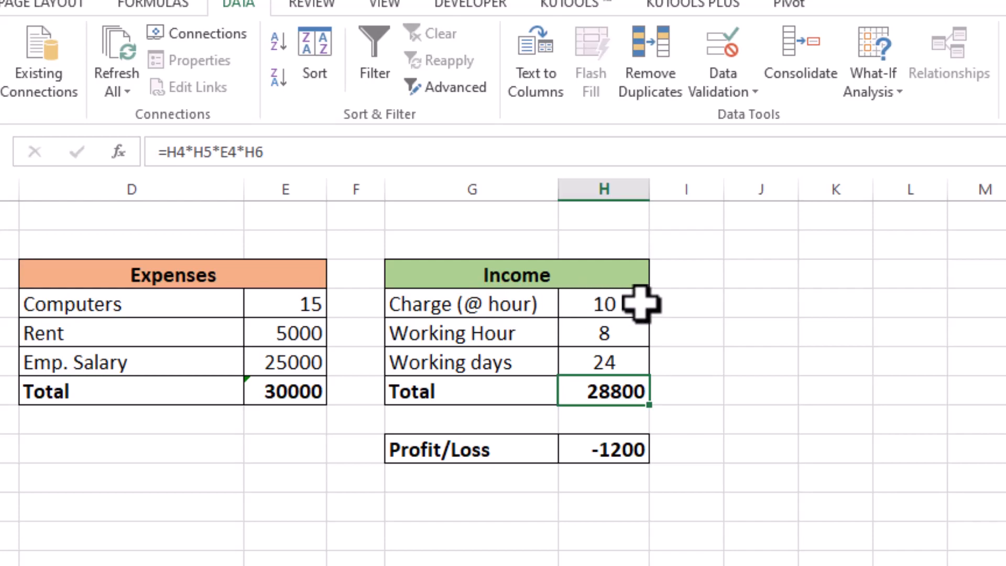
left_click(621, 335)
left_click(627, 368)
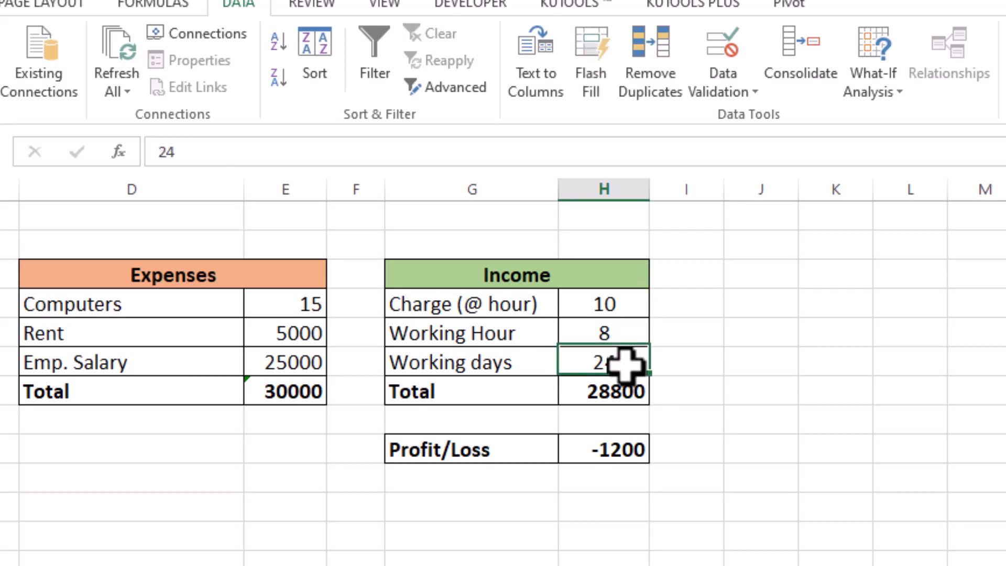
left_click(638, 395)
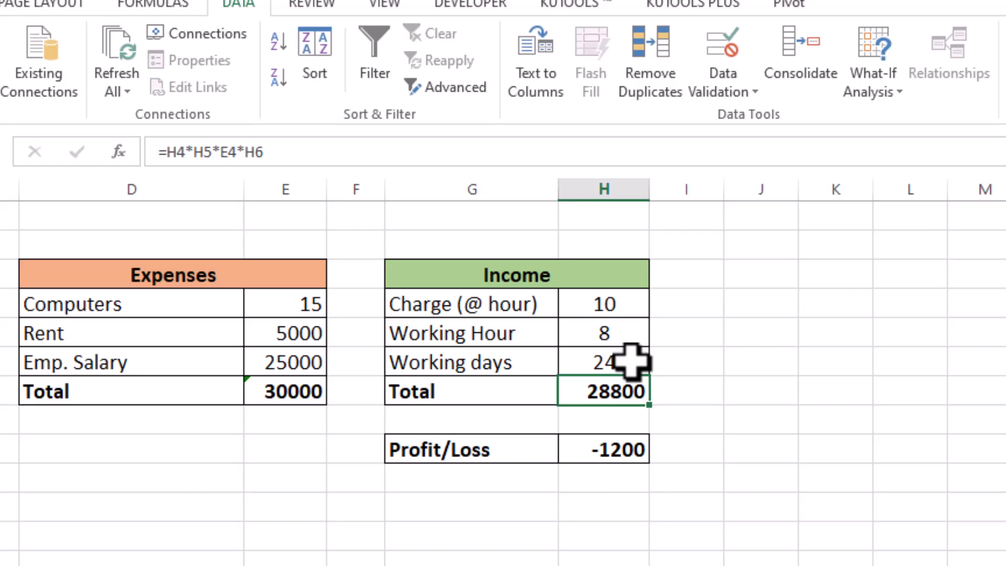
left_click(603, 473)
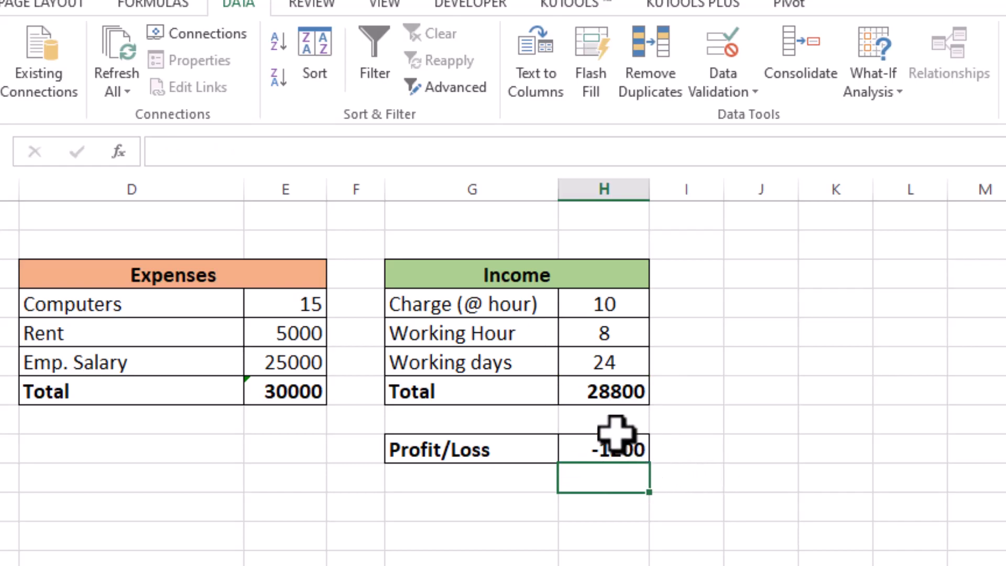
left_click(598, 332)
left_click(625, 363)
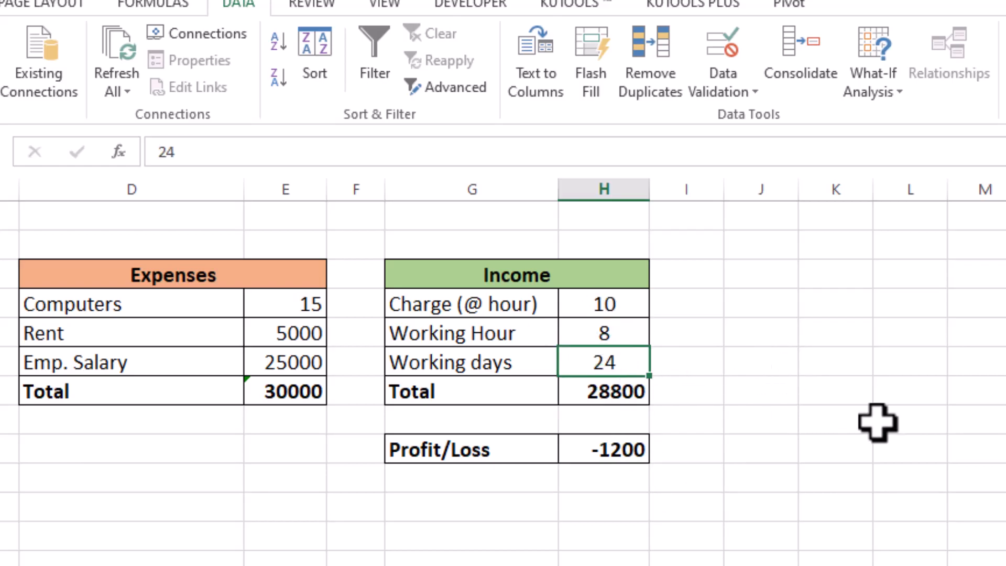
left_click(623, 452)
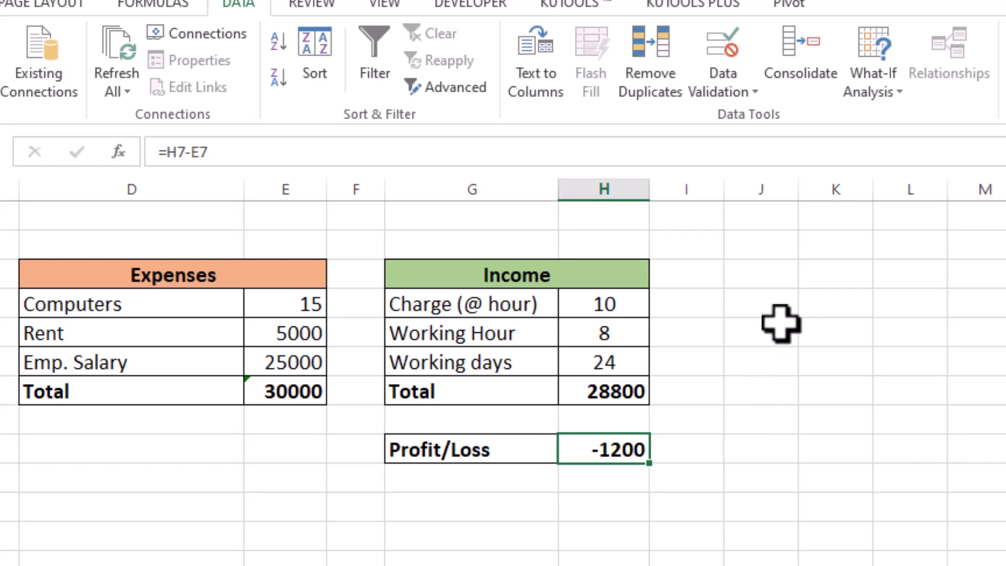
Step: Run Goal Seek to bring the Profit/Loss in H9 to 0 by changing the Charge (@ hour) in H4, and discard the solution
left_click(889, 99)
left_click(886, 142)
left_click_drag(581, 269, 796, 279)
left_click(608, 401)
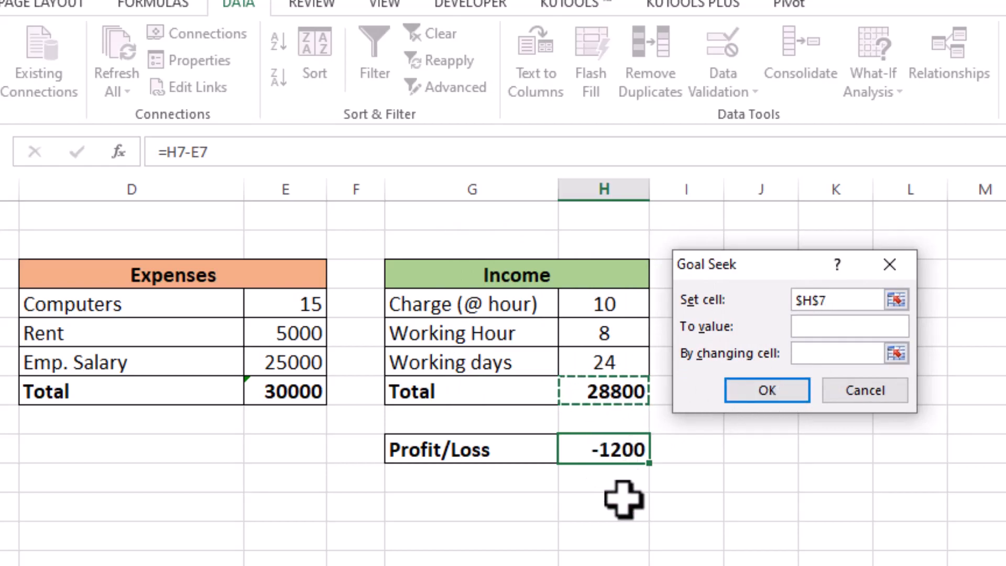
left_click(608, 451)
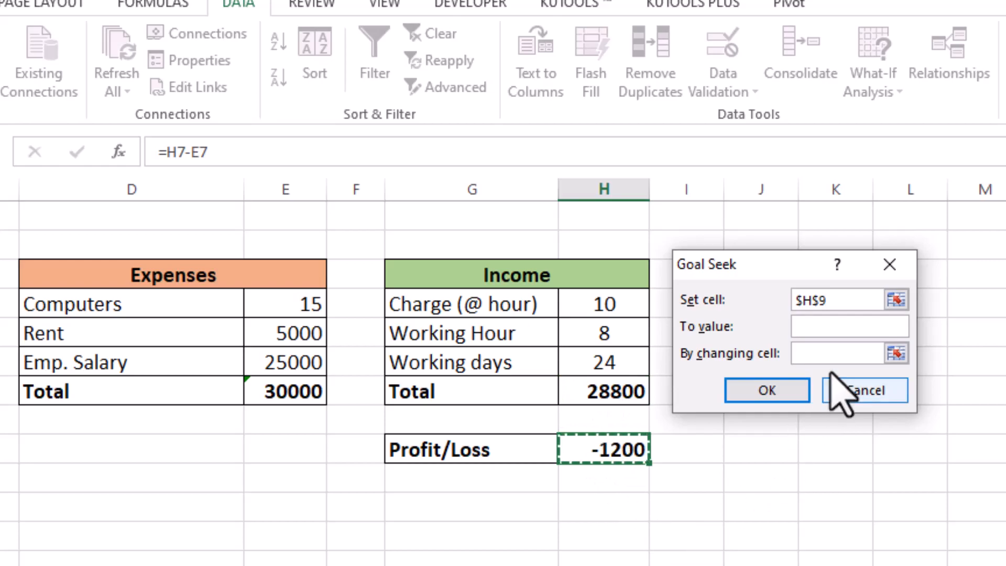
left_click(833, 328)
type("0")
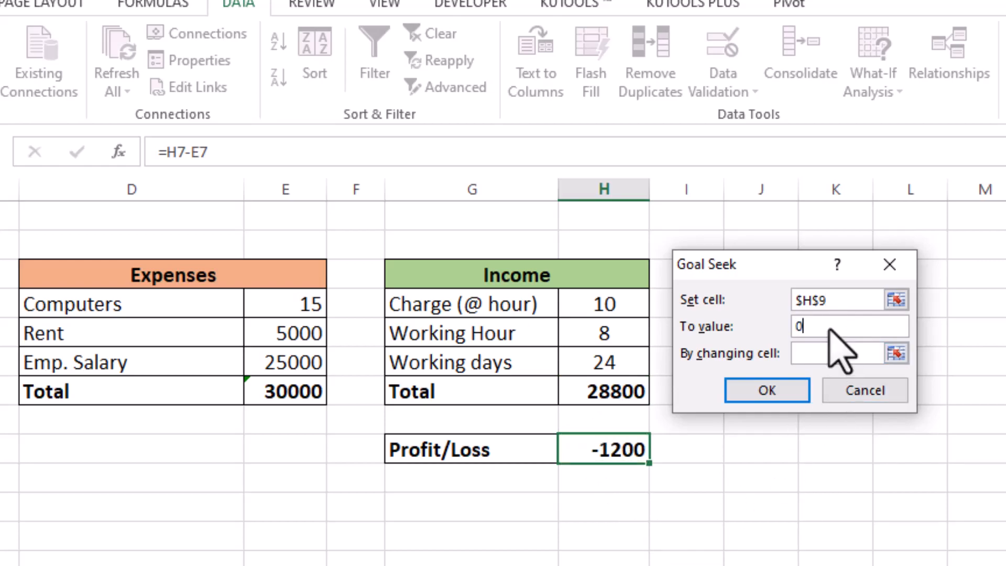
left_click(828, 349)
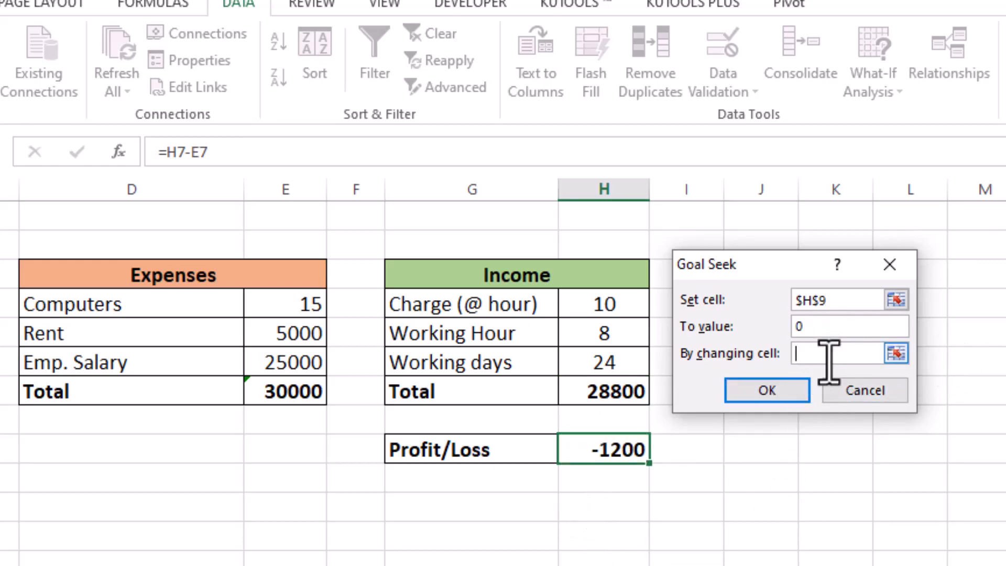
left_click(600, 304)
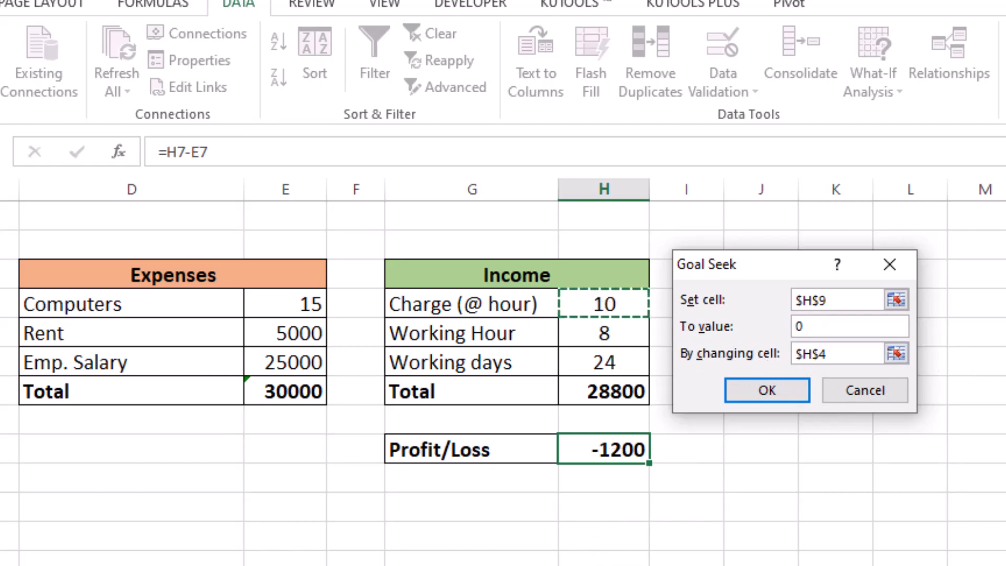
left_click(768, 391)
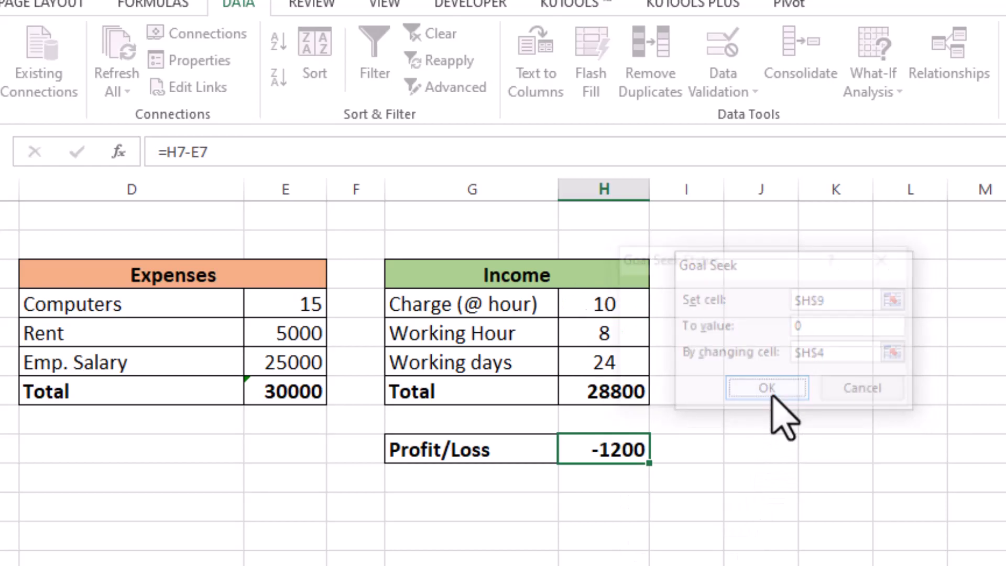
left_click_drag(751, 264, 797, 277)
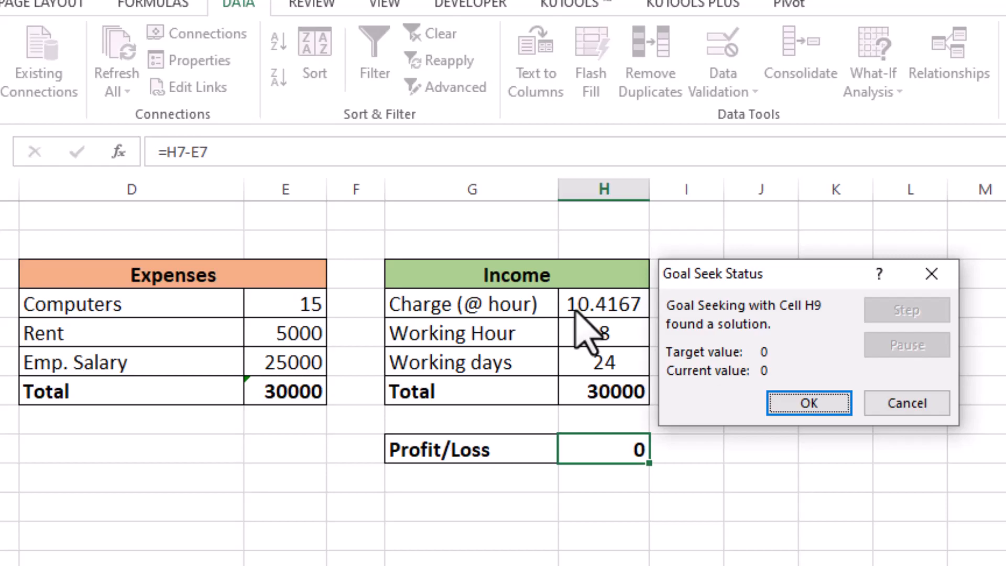
left_click(895, 411)
Step: Set the Charge (@ hour) in H4 of the Income table to 11
left_click(635, 306)
type("11")
key("Return")
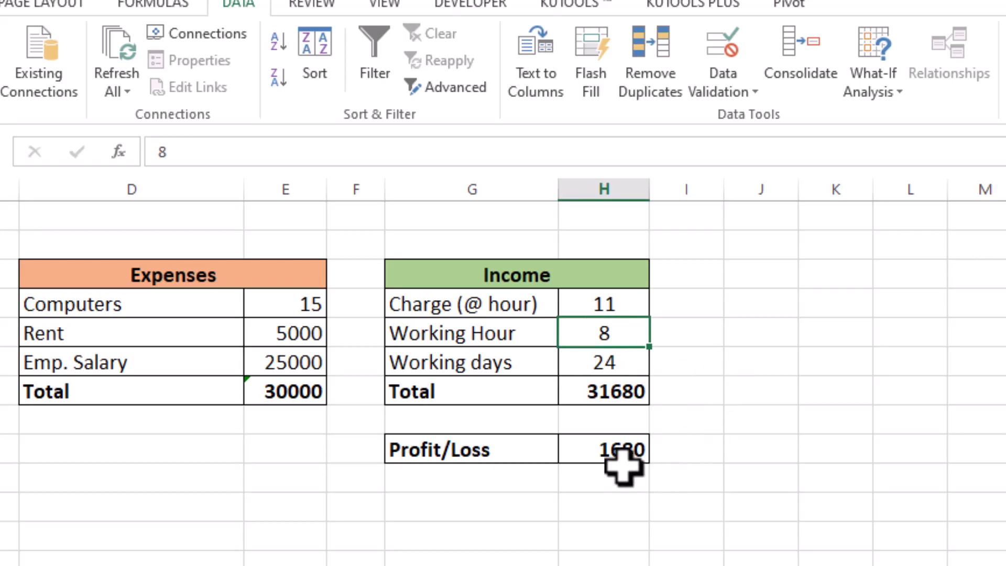
Step: Run Goal Seek to bring the Profit/Loss in H9 to 10000 by changing the Working Hour in H5, and accept the solution
left_click(891, 105)
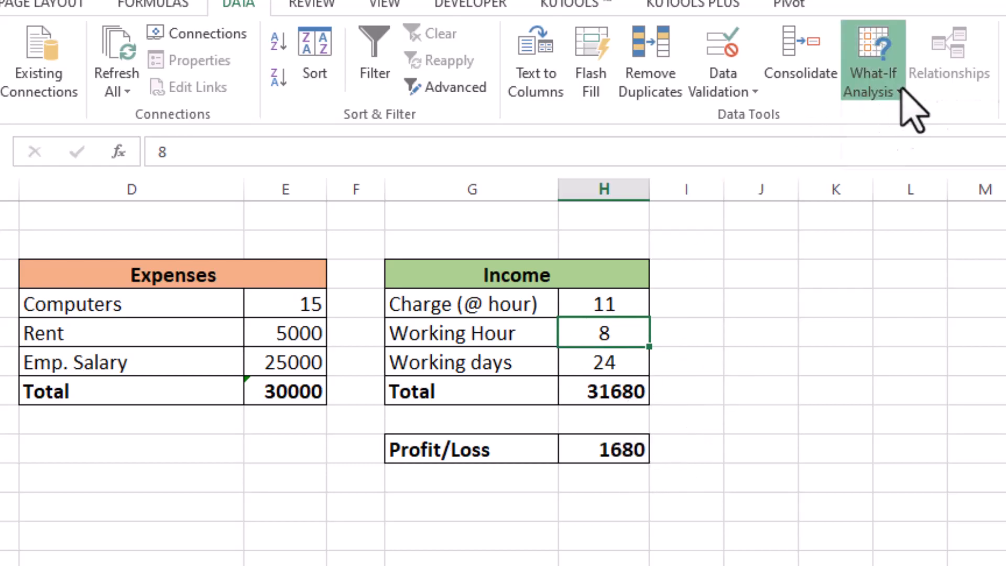
left_click(912, 144)
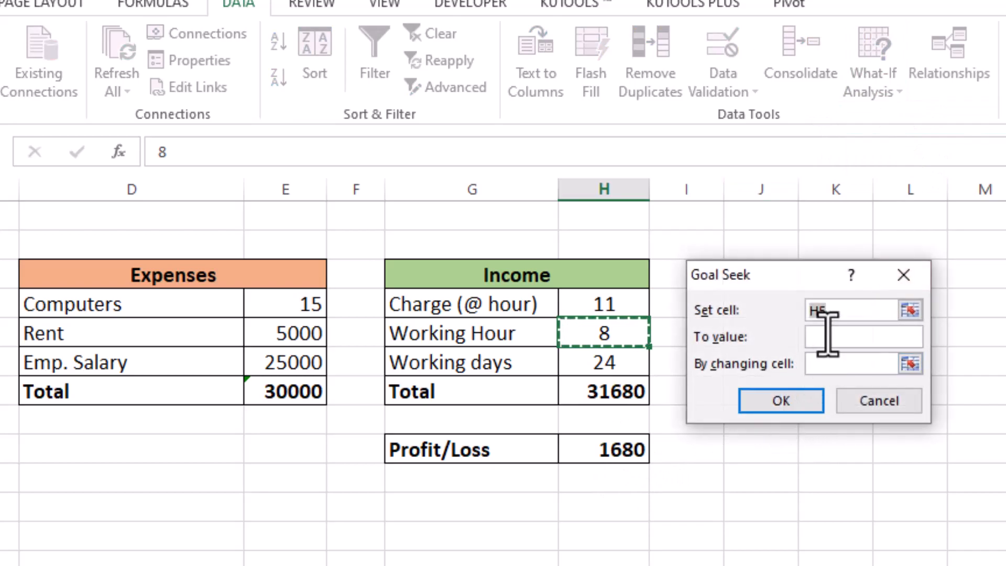
left_click(597, 452)
left_click(867, 340)
type("10000")
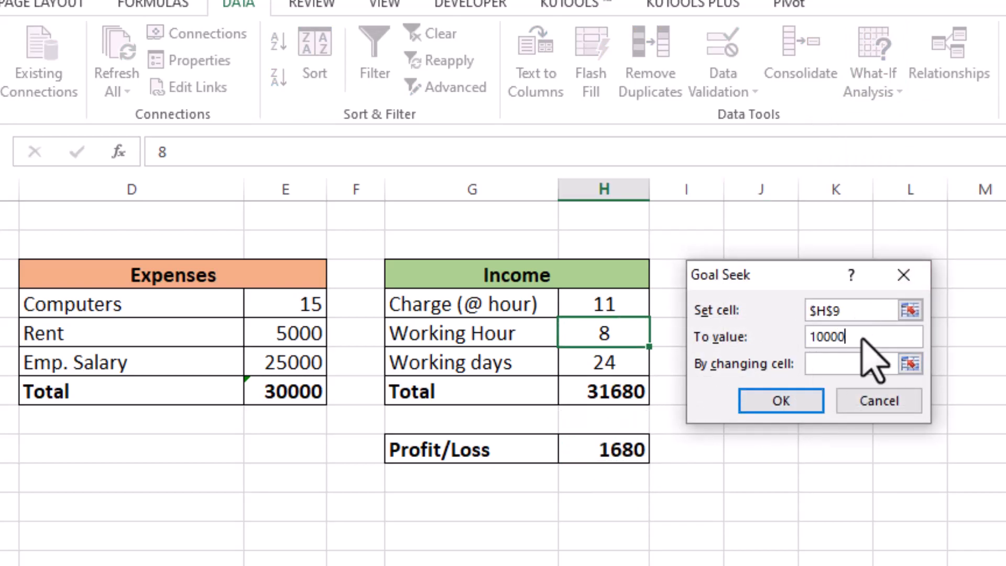
left_click(849, 367)
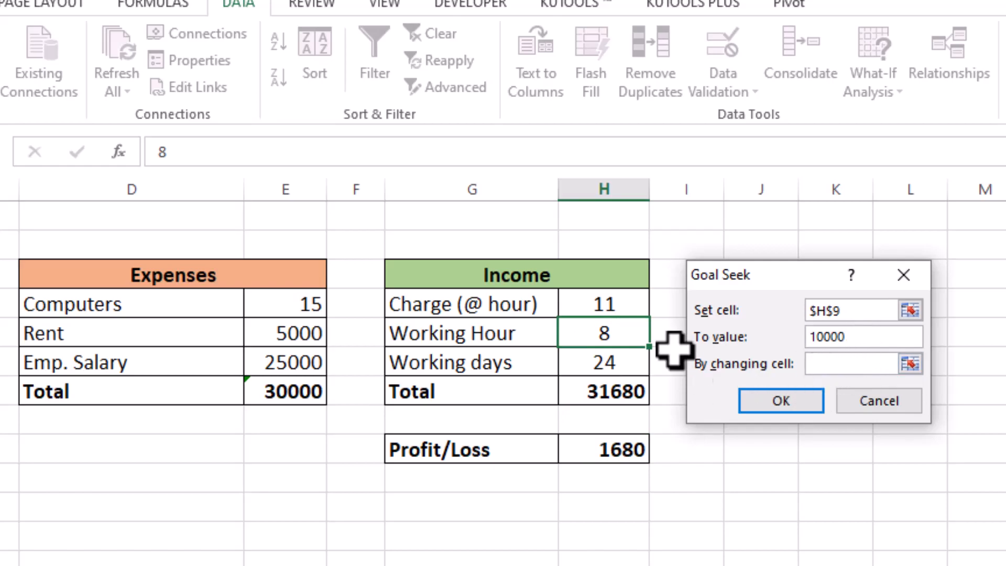
left_click(579, 331)
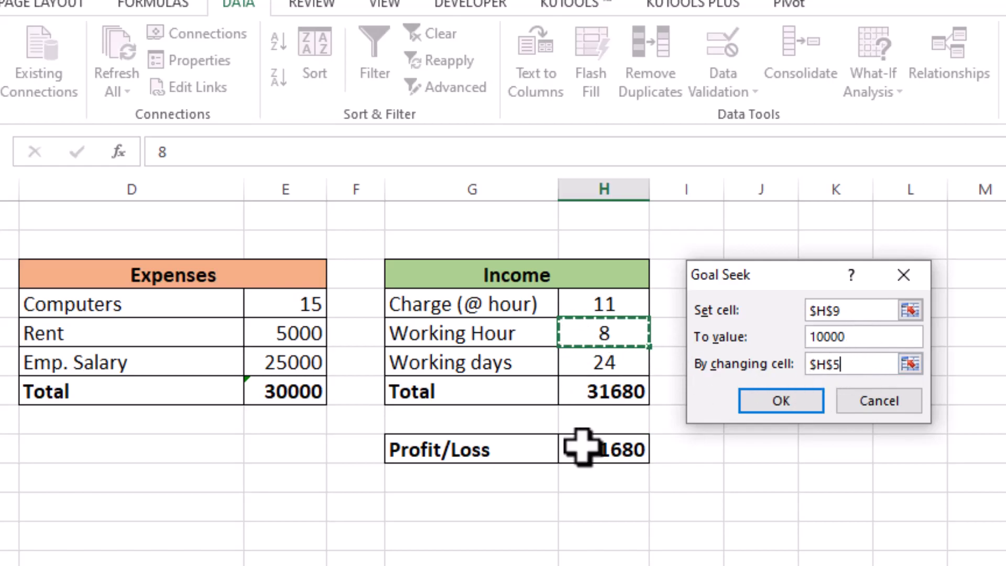
left_click(801, 402)
left_click_drag(758, 277, 807, 274)
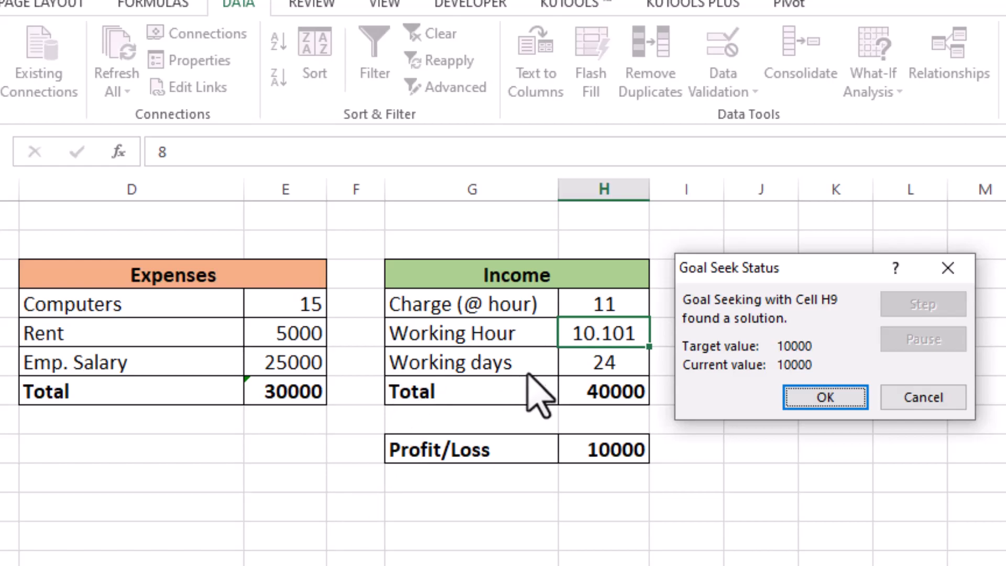
left_click_drag(804, 273, 795, 257)
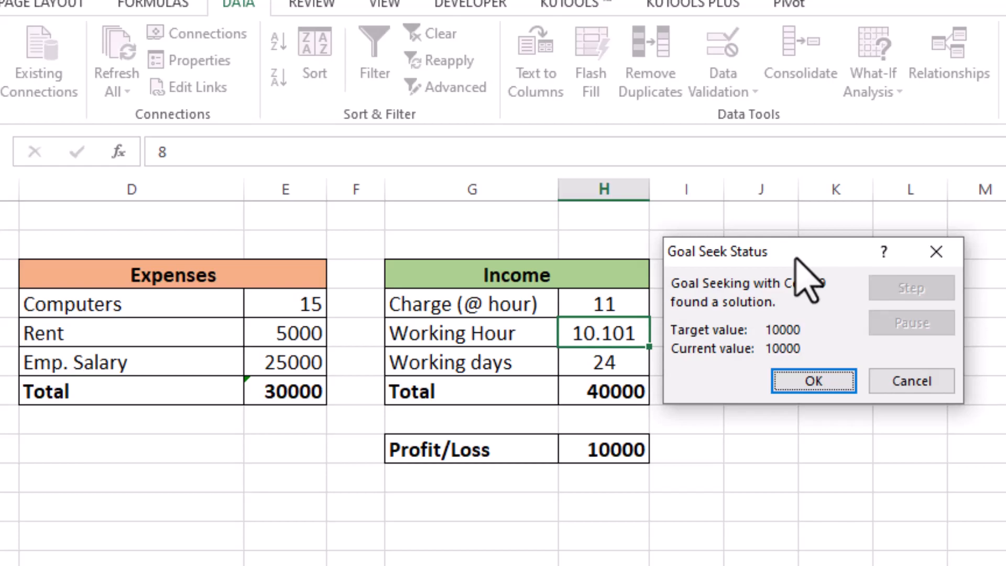
left_click(776, 387)
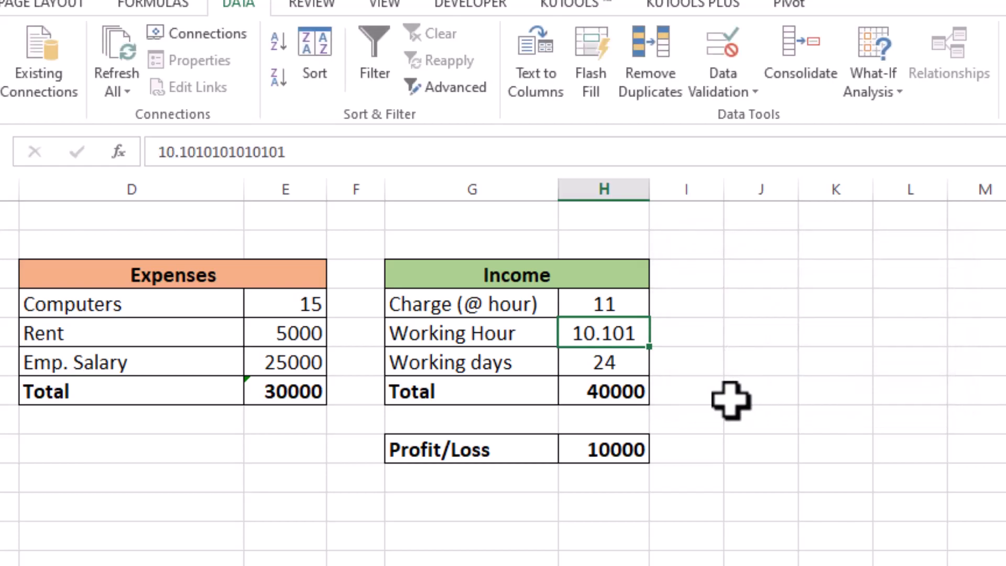
left_click(730, 399)
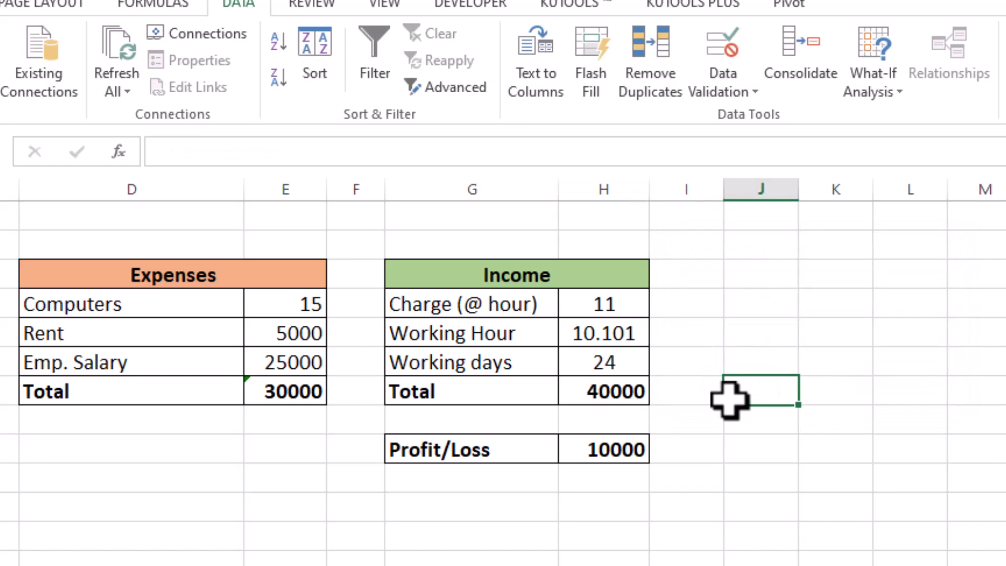